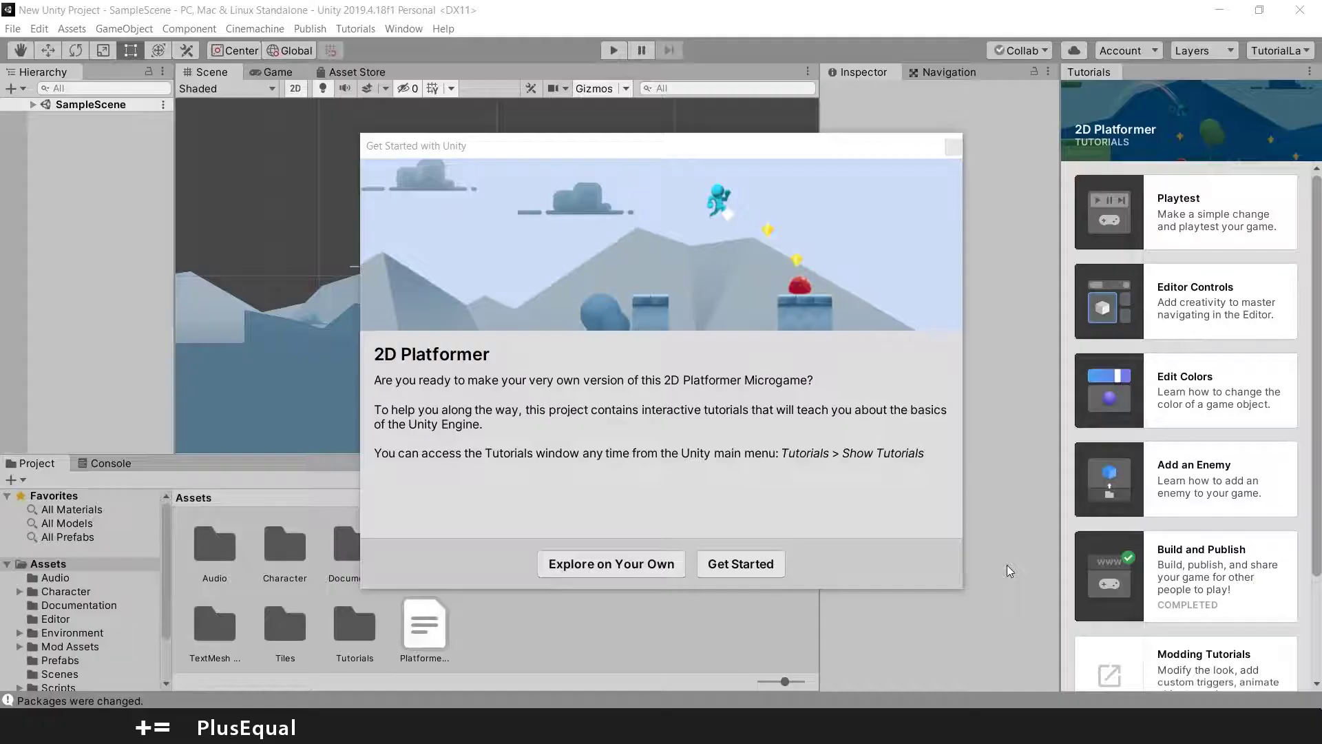
Step: Show the hidden system-tray icons from the Windows taskbar
left_click(1183, 731)
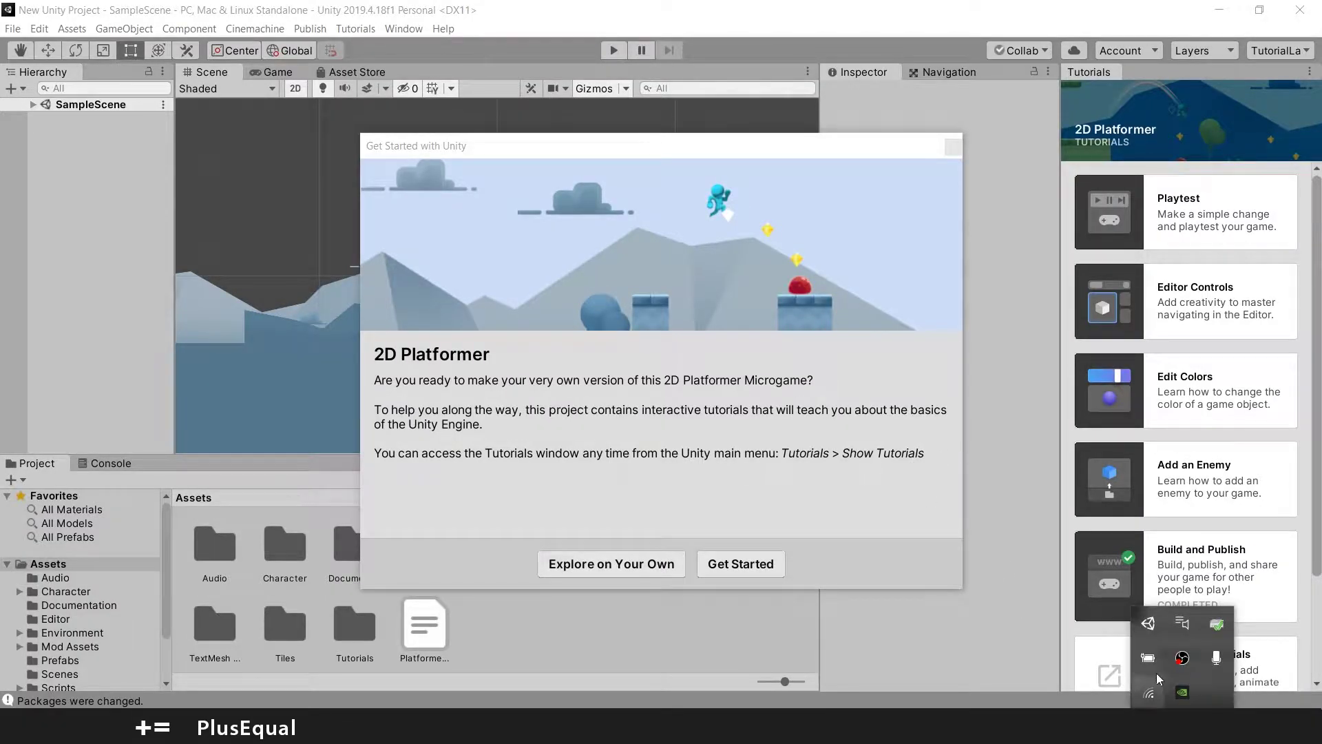
left_click(1147, 623)
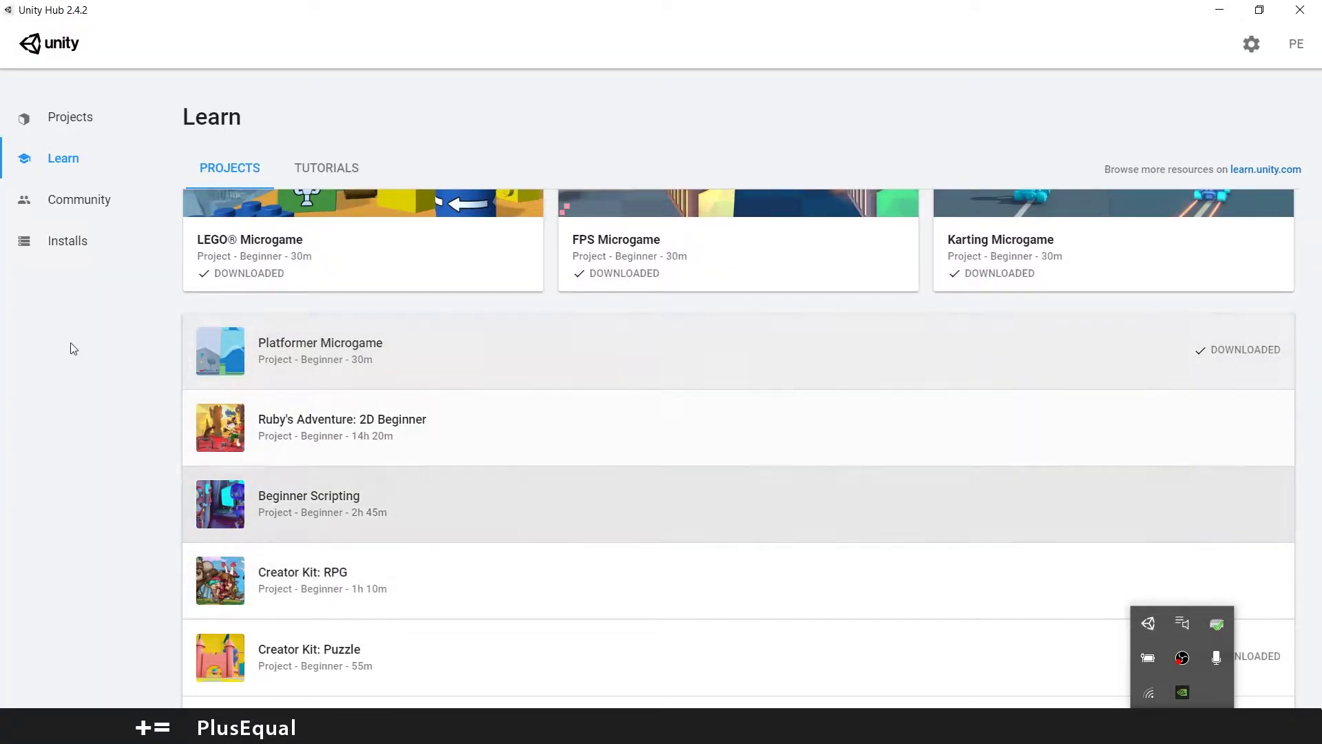
left_click(77, 163)
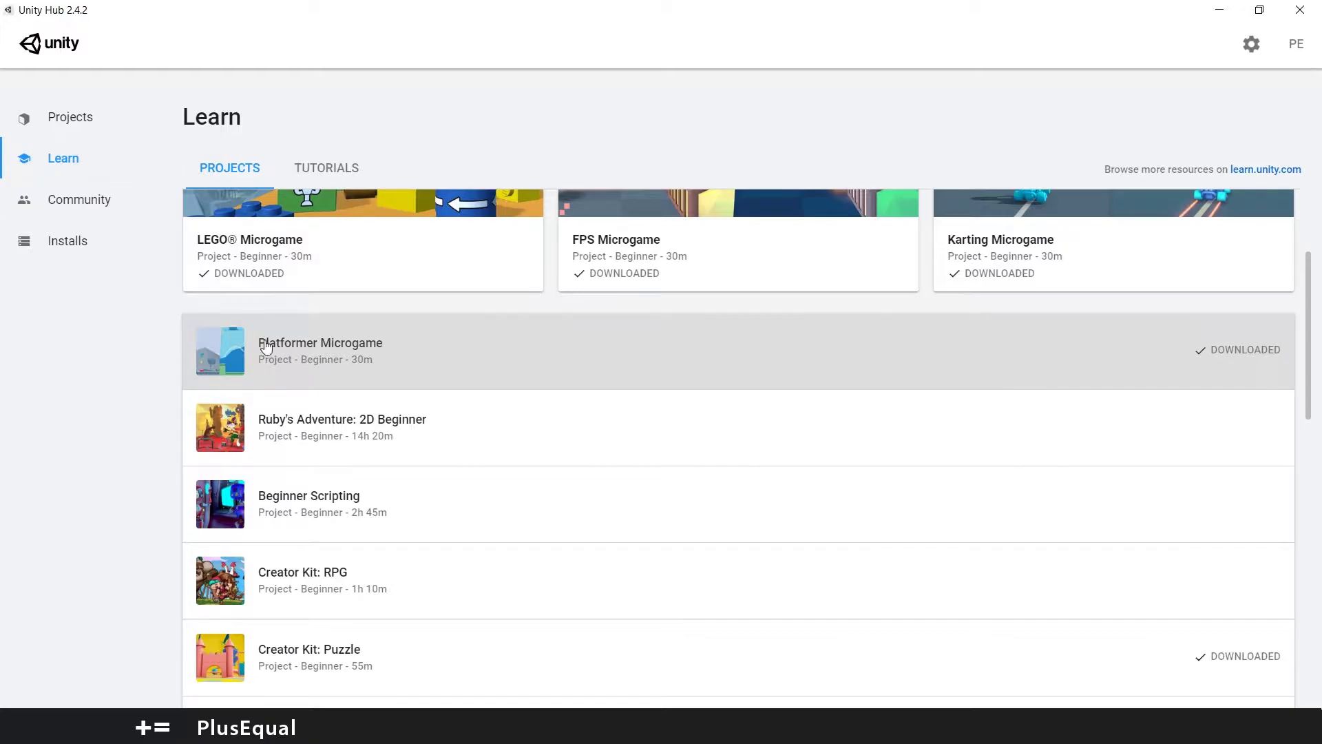
left_click(346, 361)
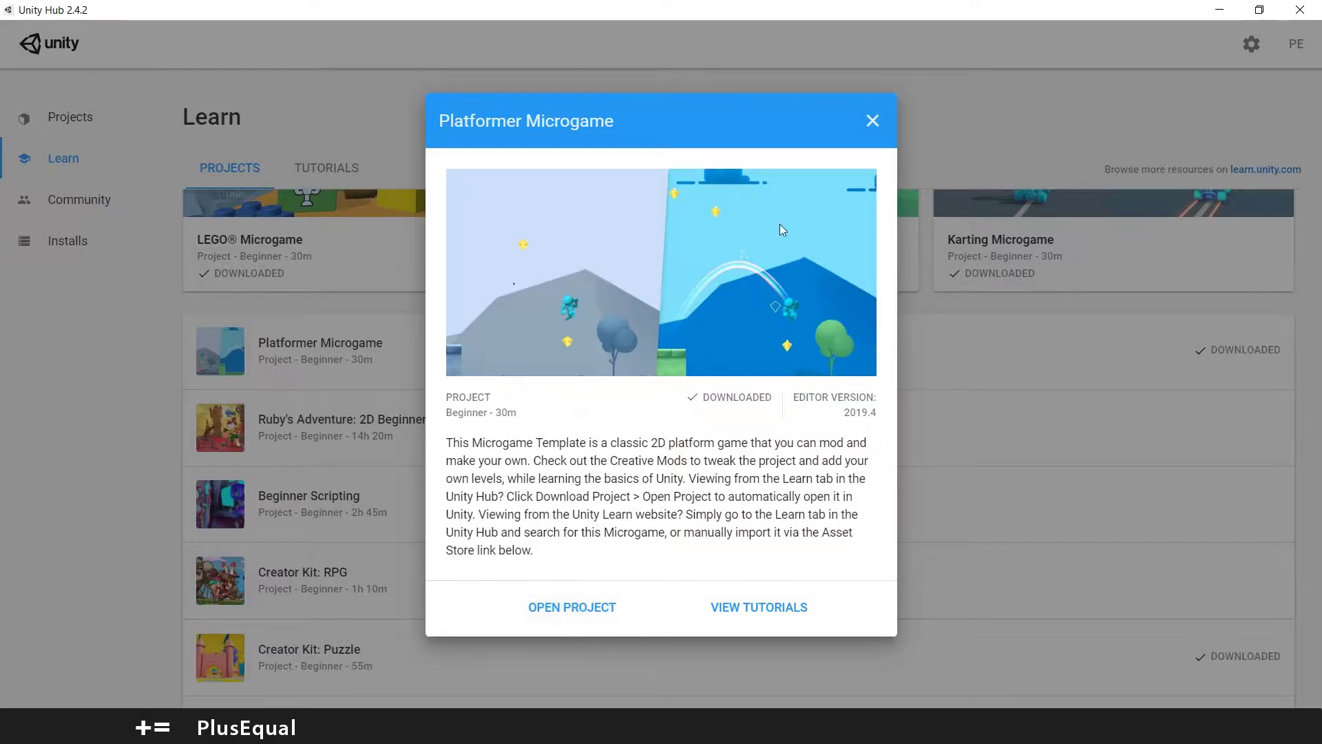
left_click(866, 128)
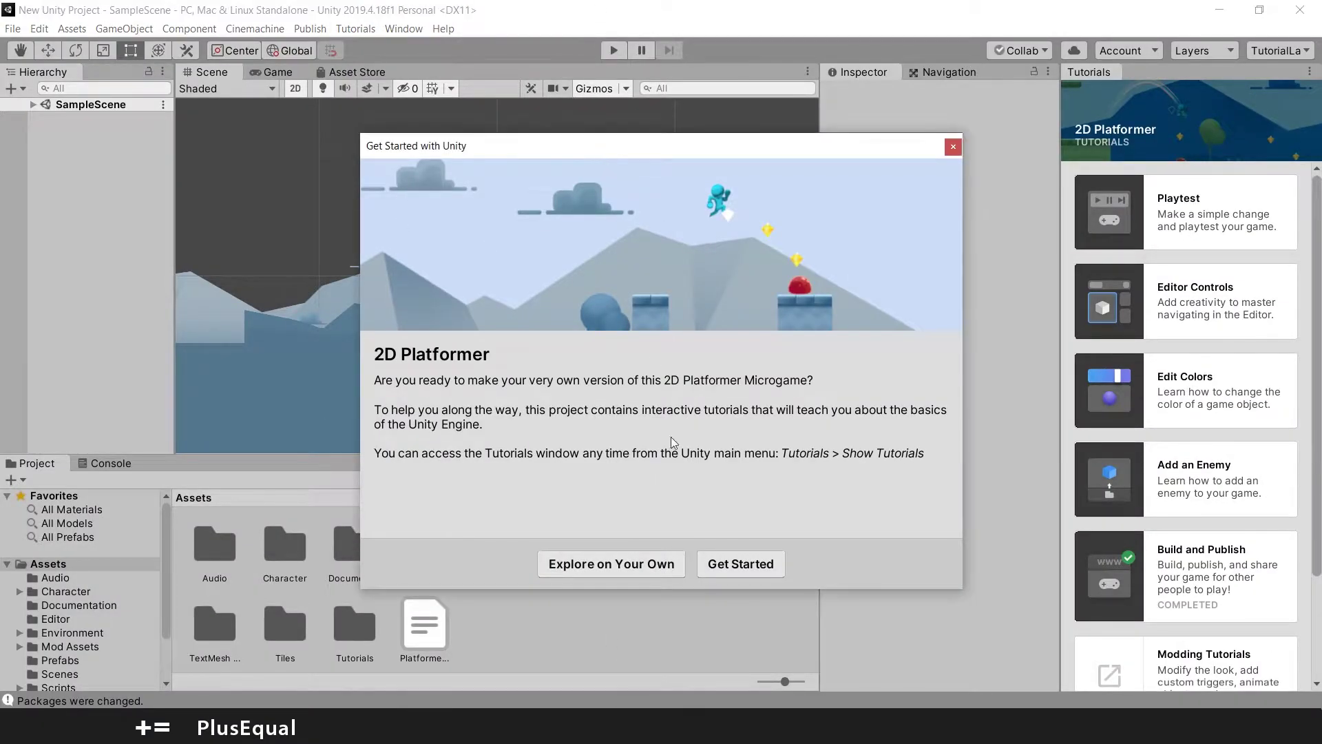
Step: Dismiss the welcome dialog with Get Started and start the Playtest tutorial
left_click(741, 564)
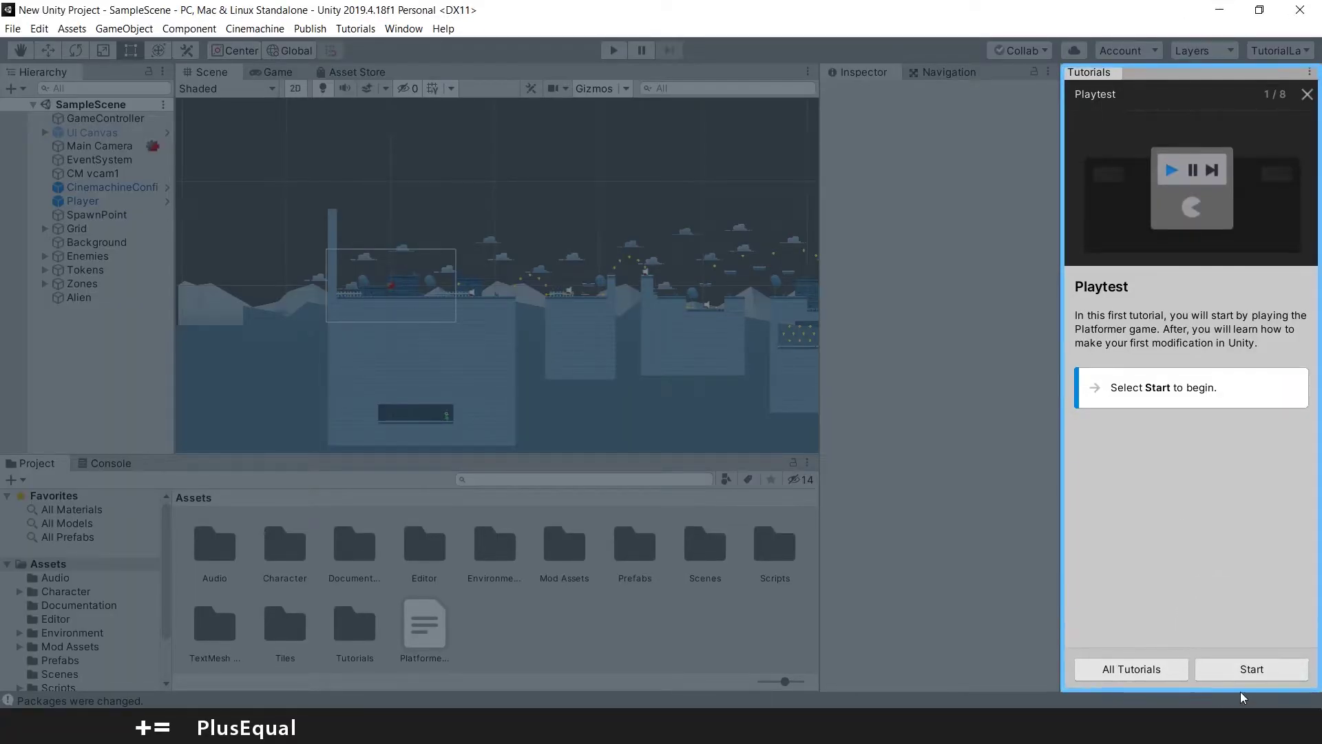
left_click(1251, 669)
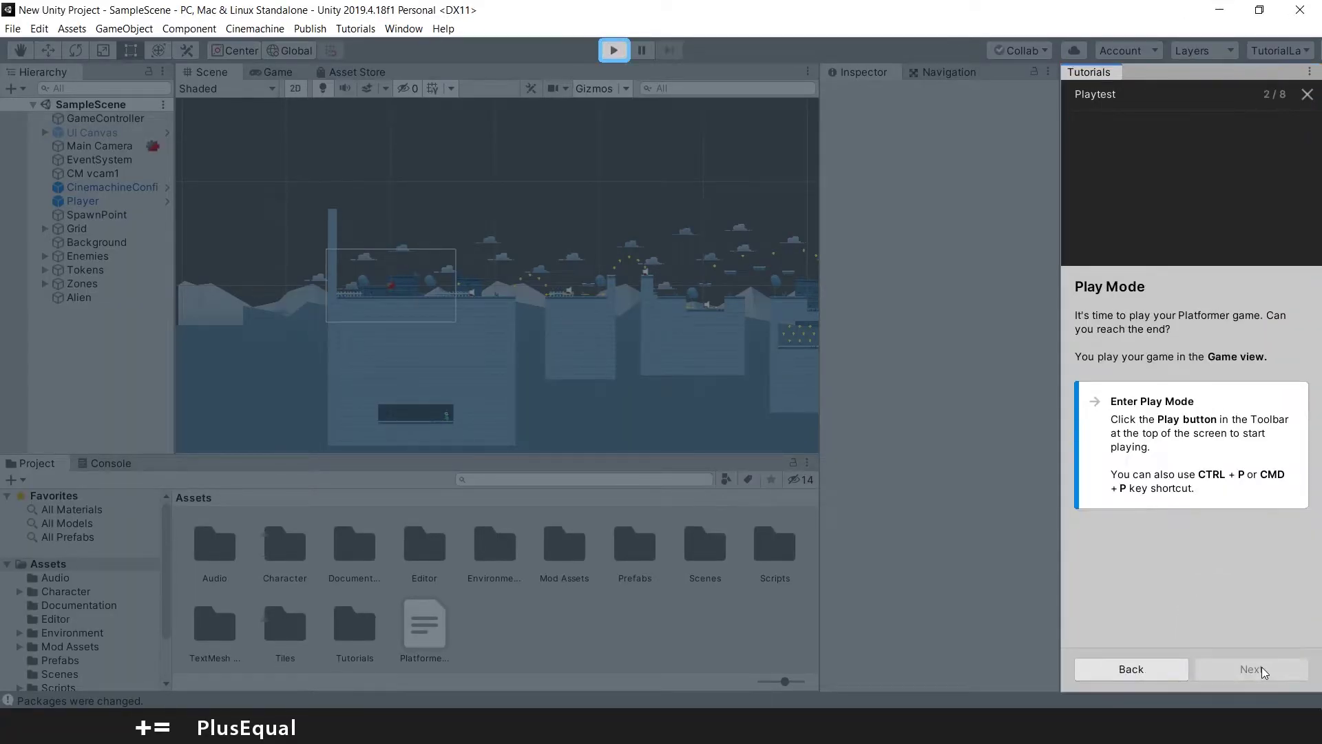
Step: Enter Play Mode with audio muted and run and jump the character through the level's start
left_click(615, 52)
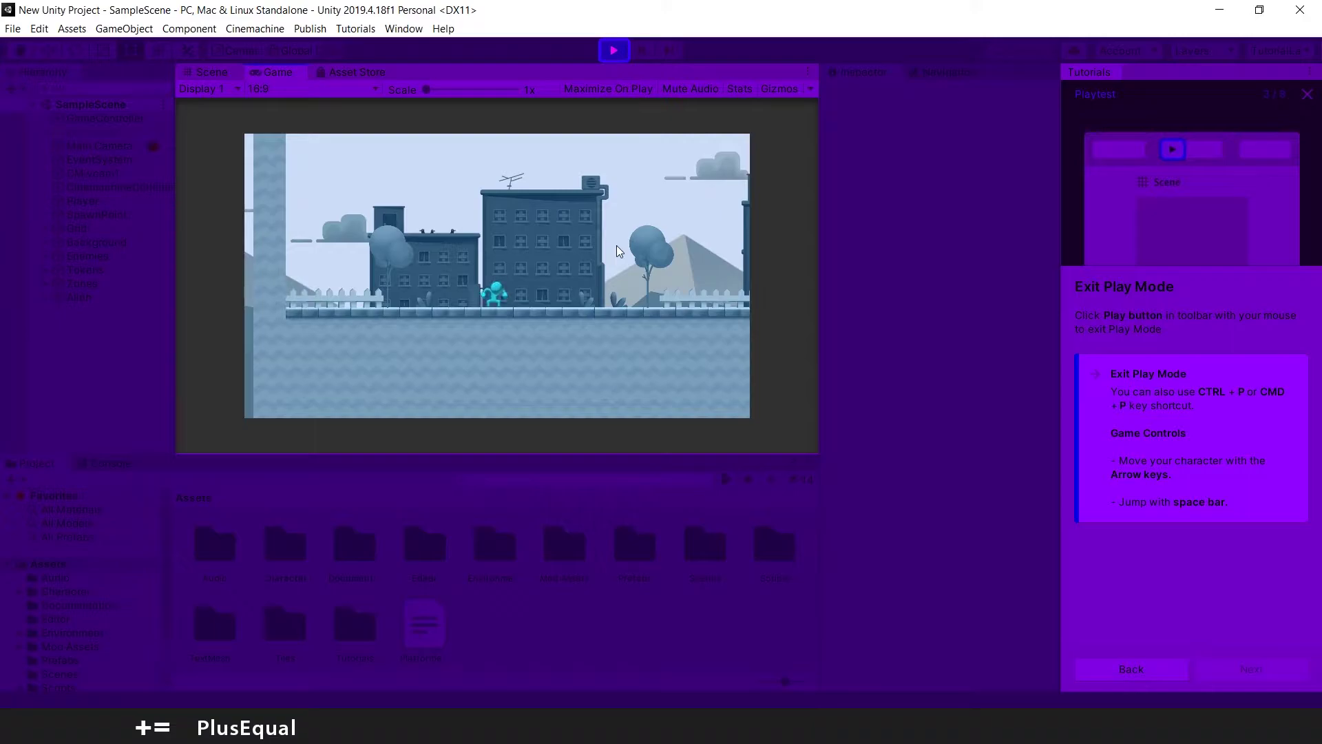
left_click(687, 88)
key("Left")
key("space")
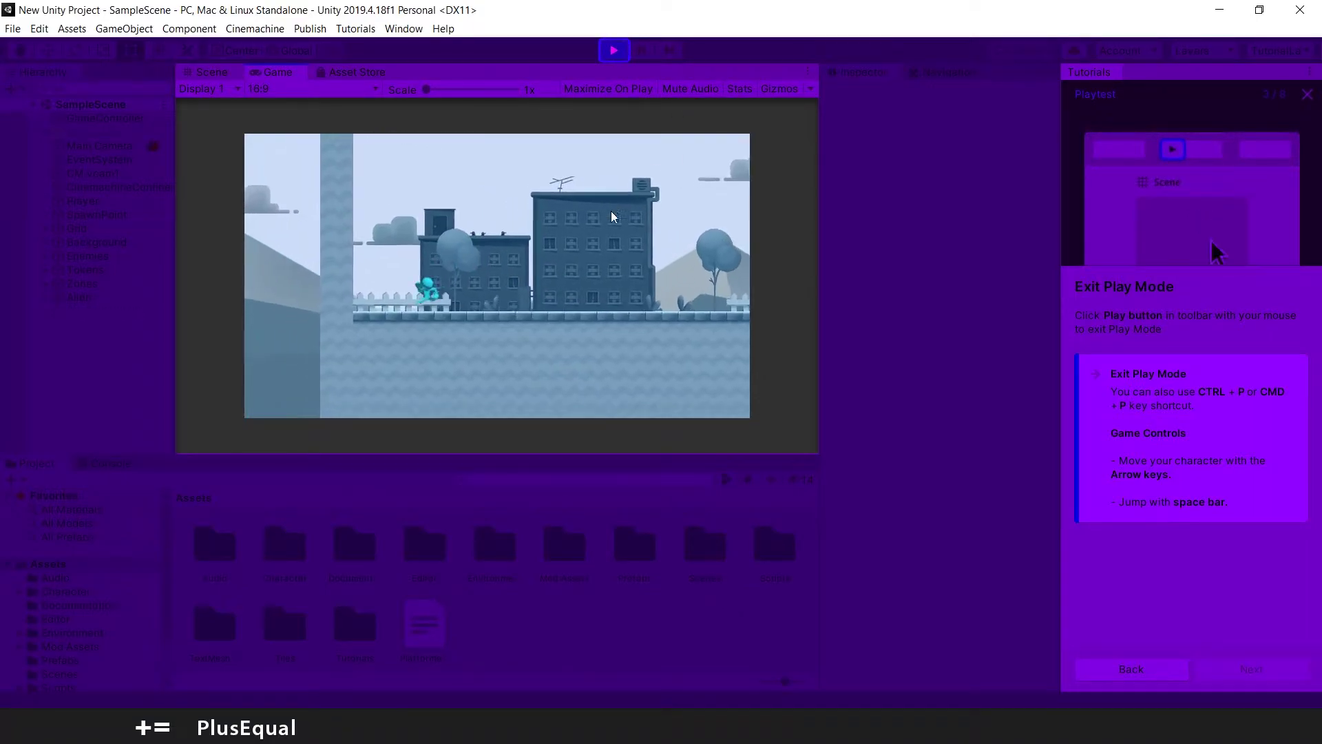
key("Right")
key("space")
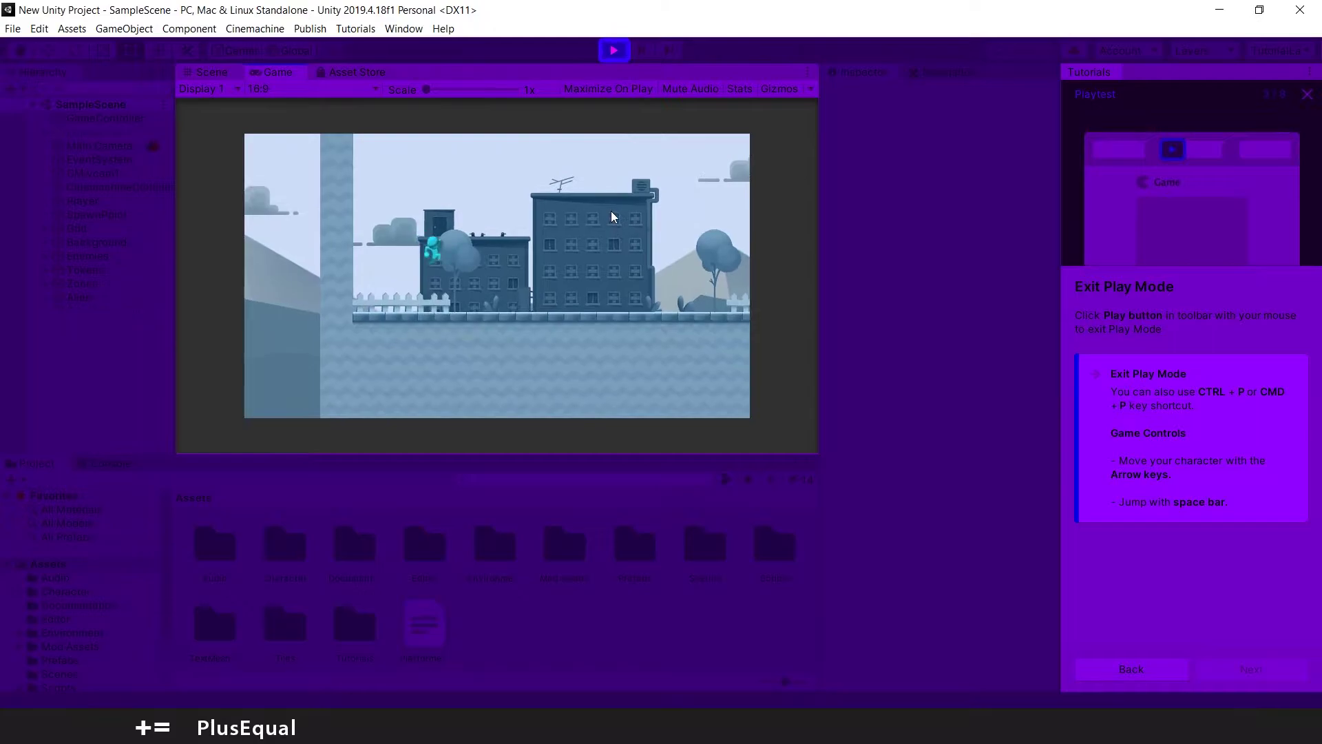
key("Right")
key("space")
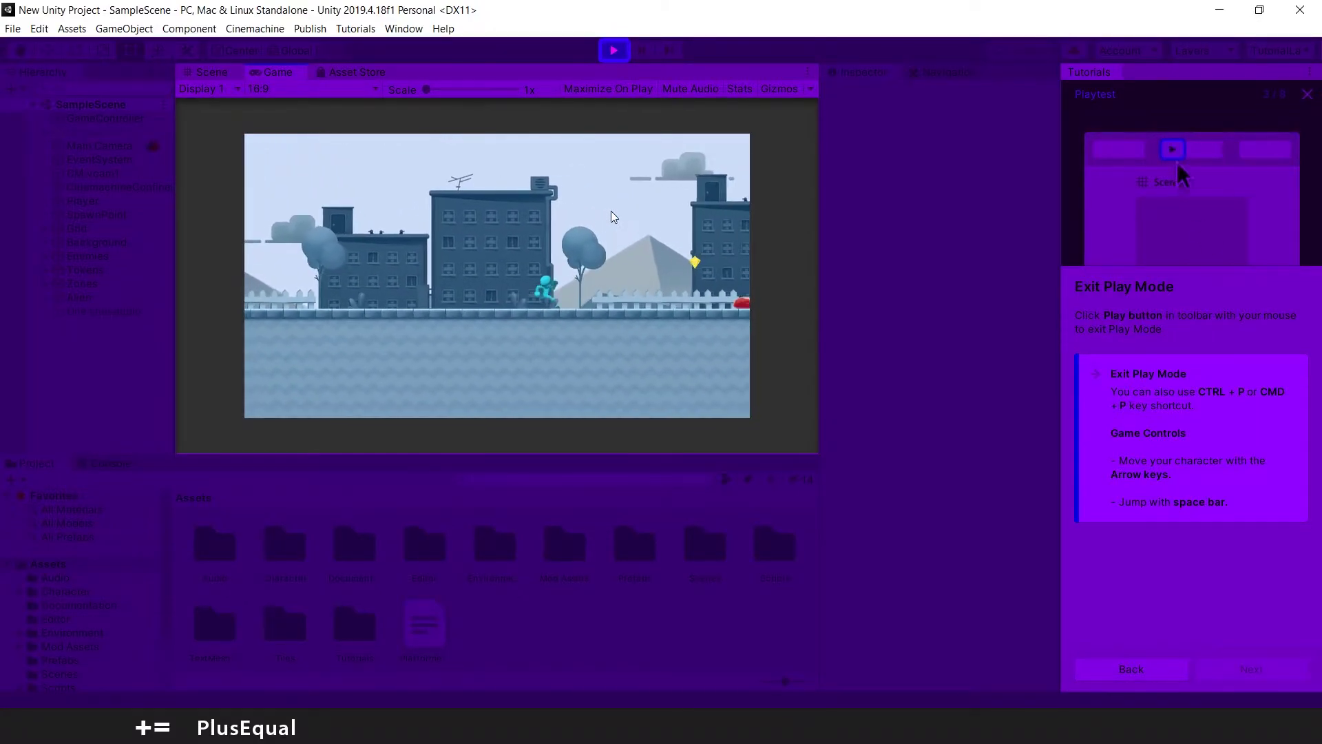
key("Right")
key("Left")
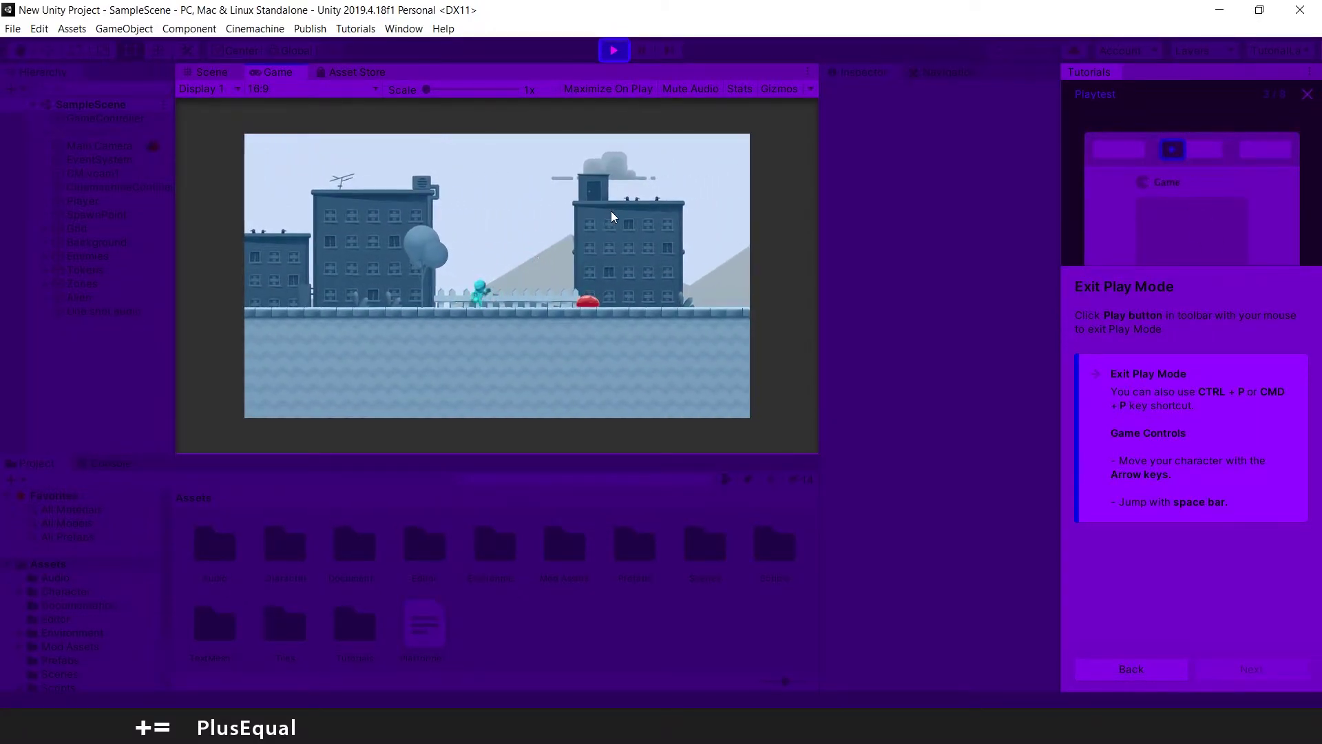
key("Right")
key("Right")
key("space")
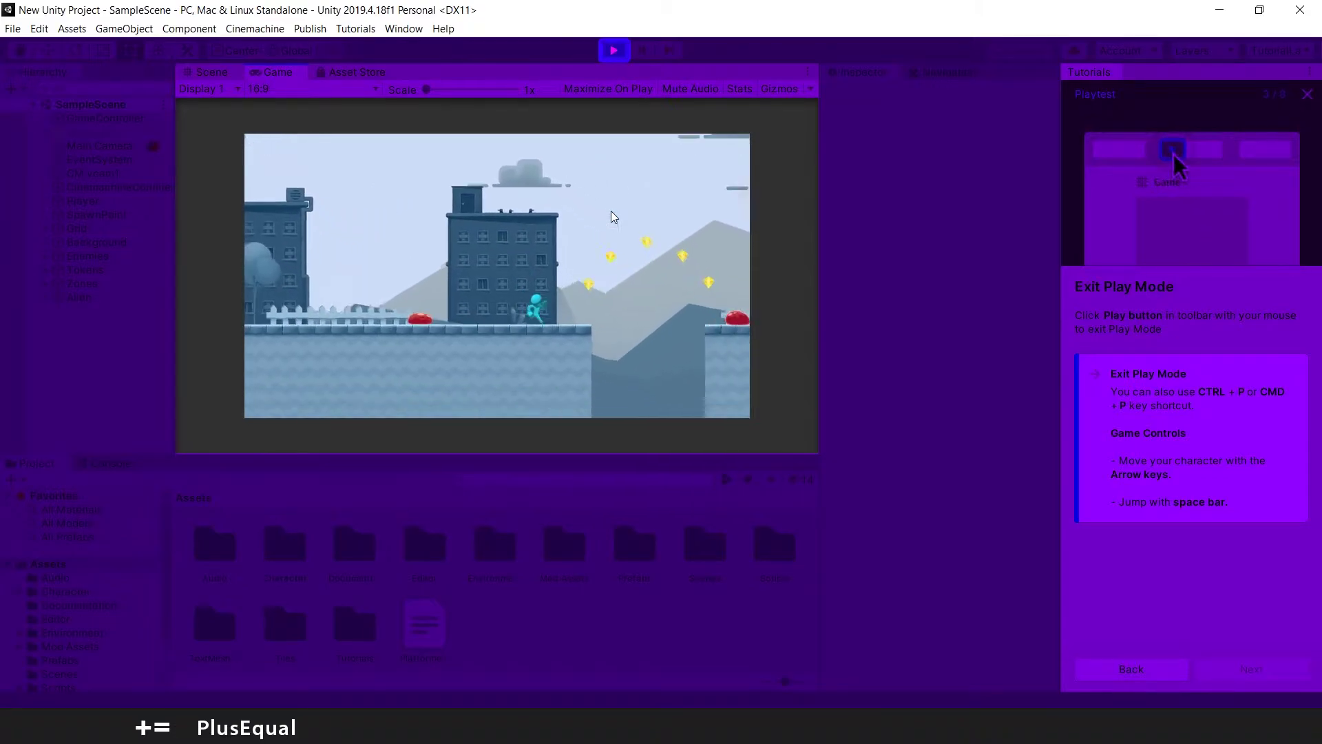
Step: Keep running right over gaps and onto higher ground, then exit Play Mode with Ctrl+P
key("Right")
key("space")
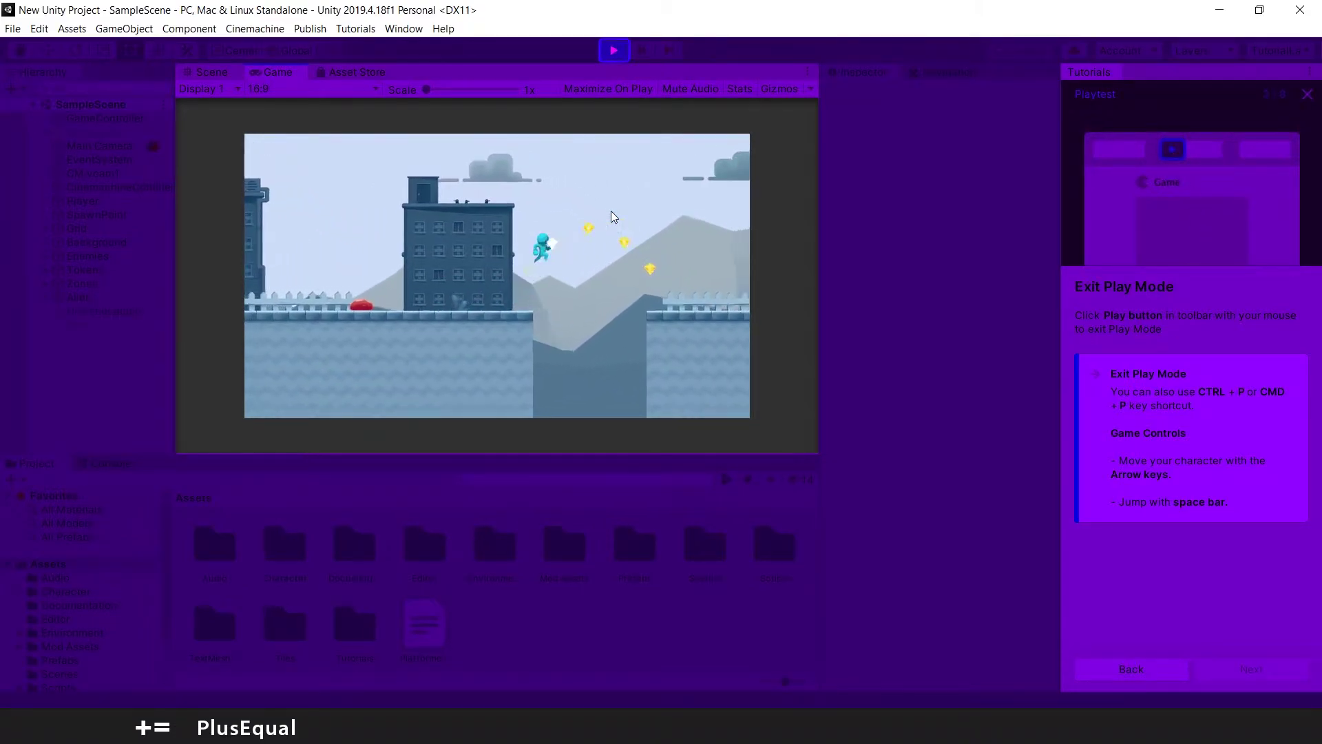
key("Right")
key("space")
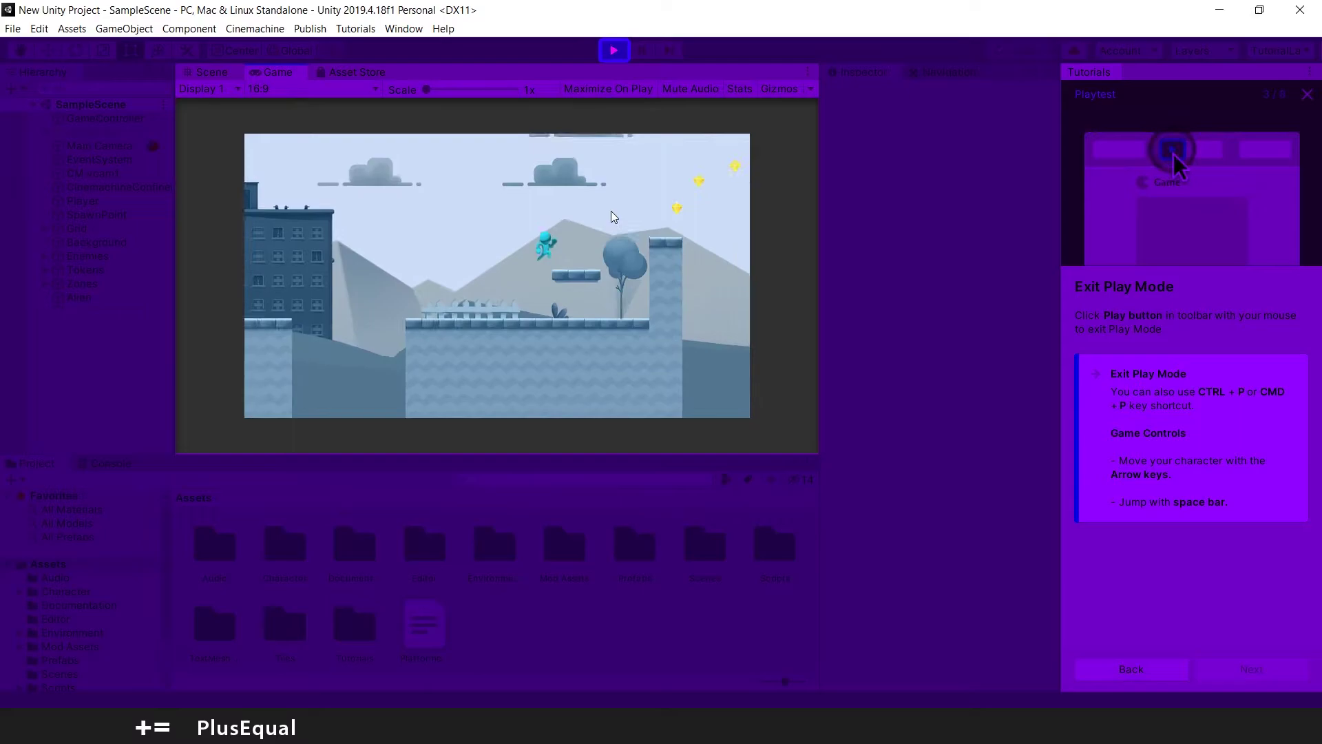
key("Right")
key("space")
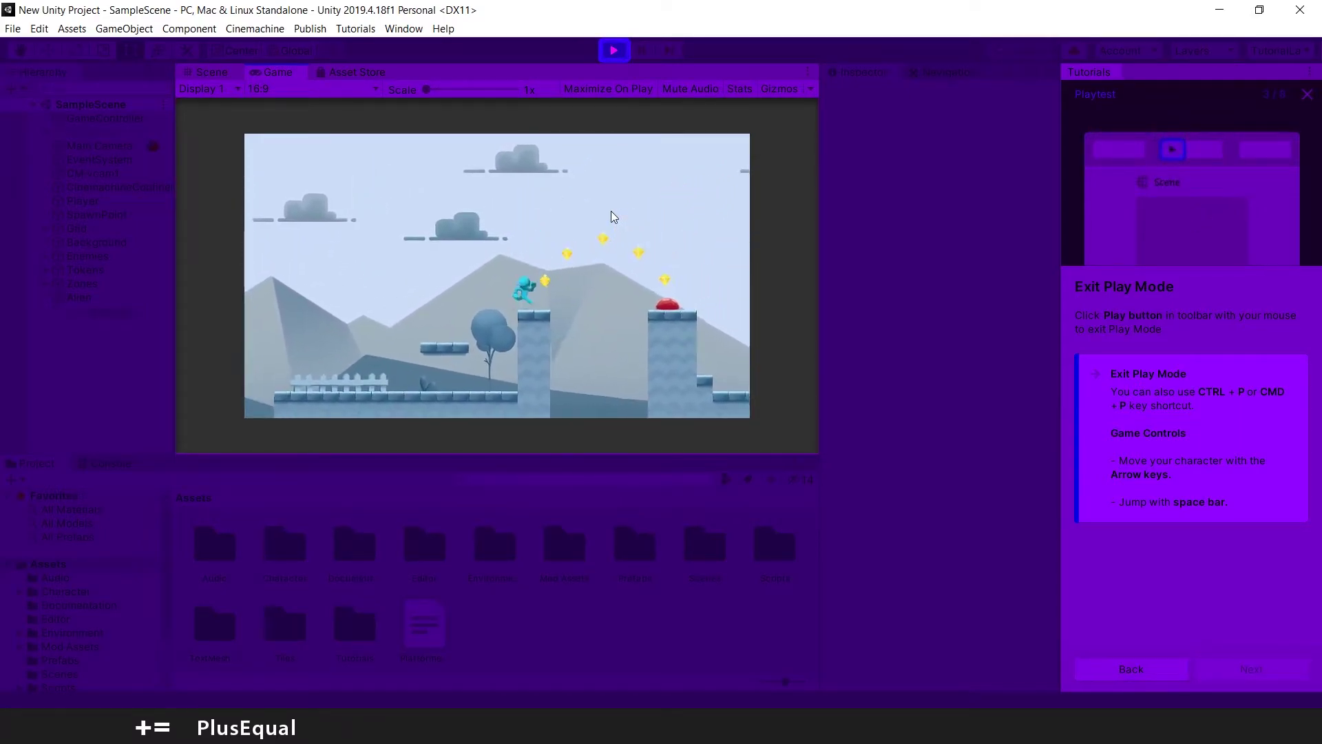
key("space")
key("Right")
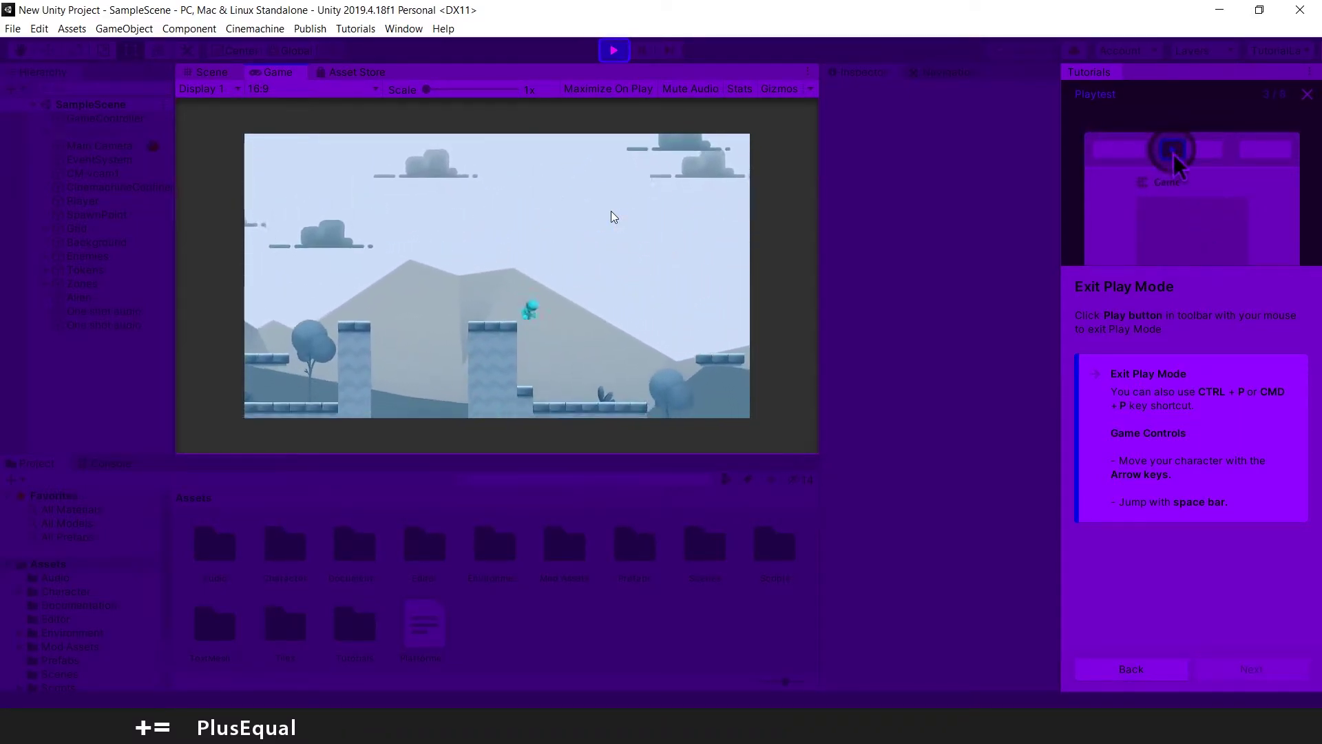
key("Right")
key("space")
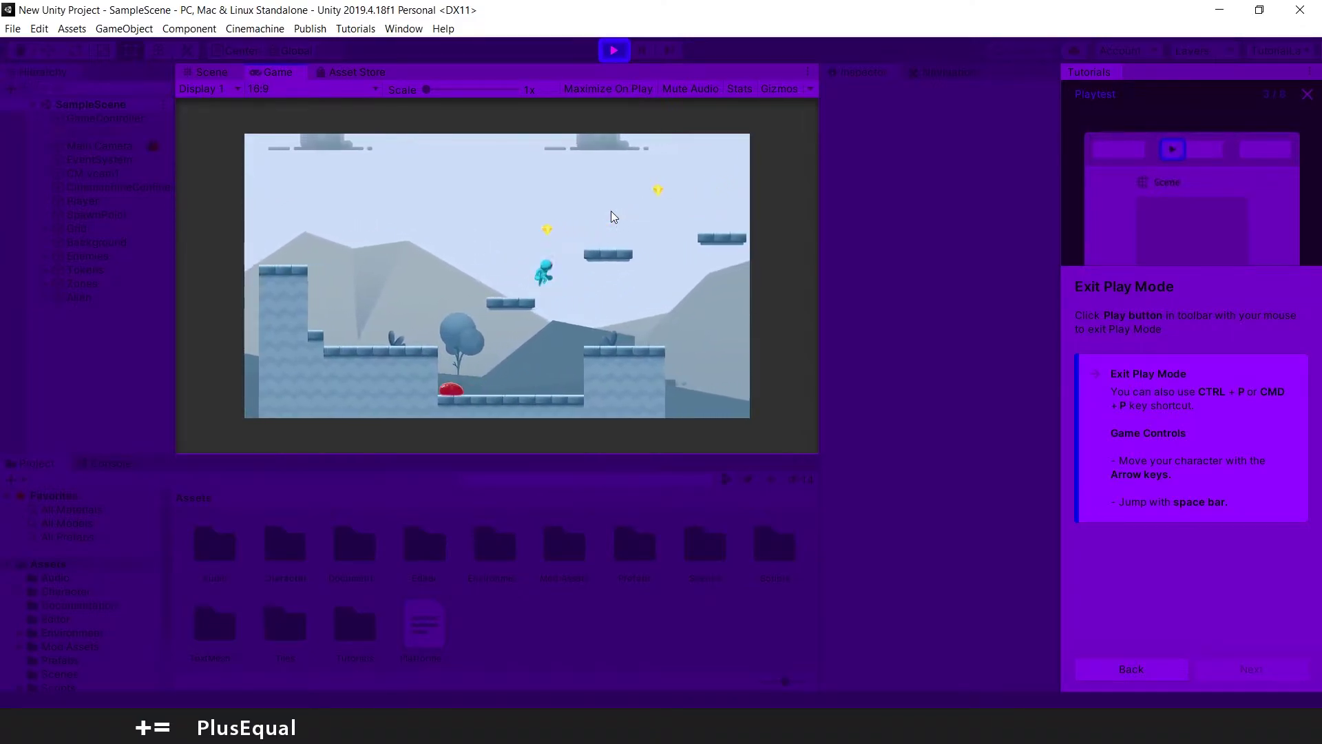
key("Right")
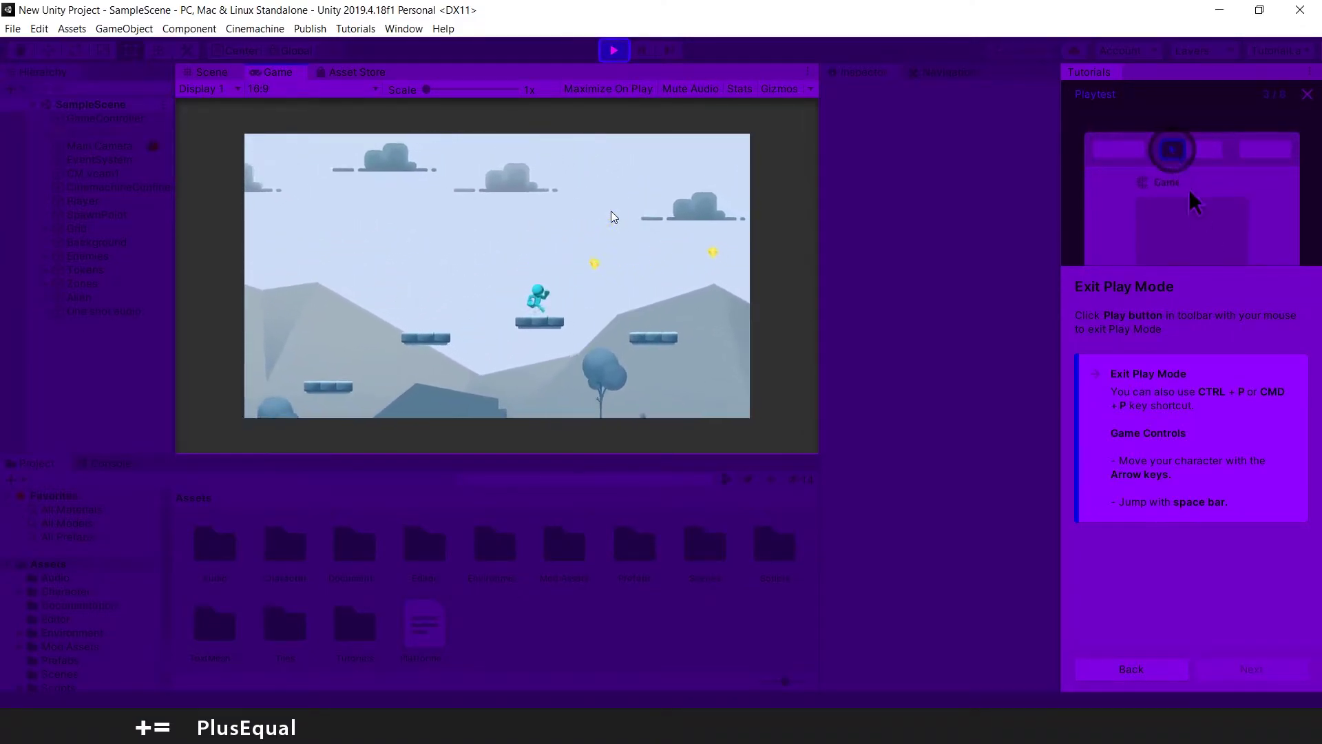
key("Right")
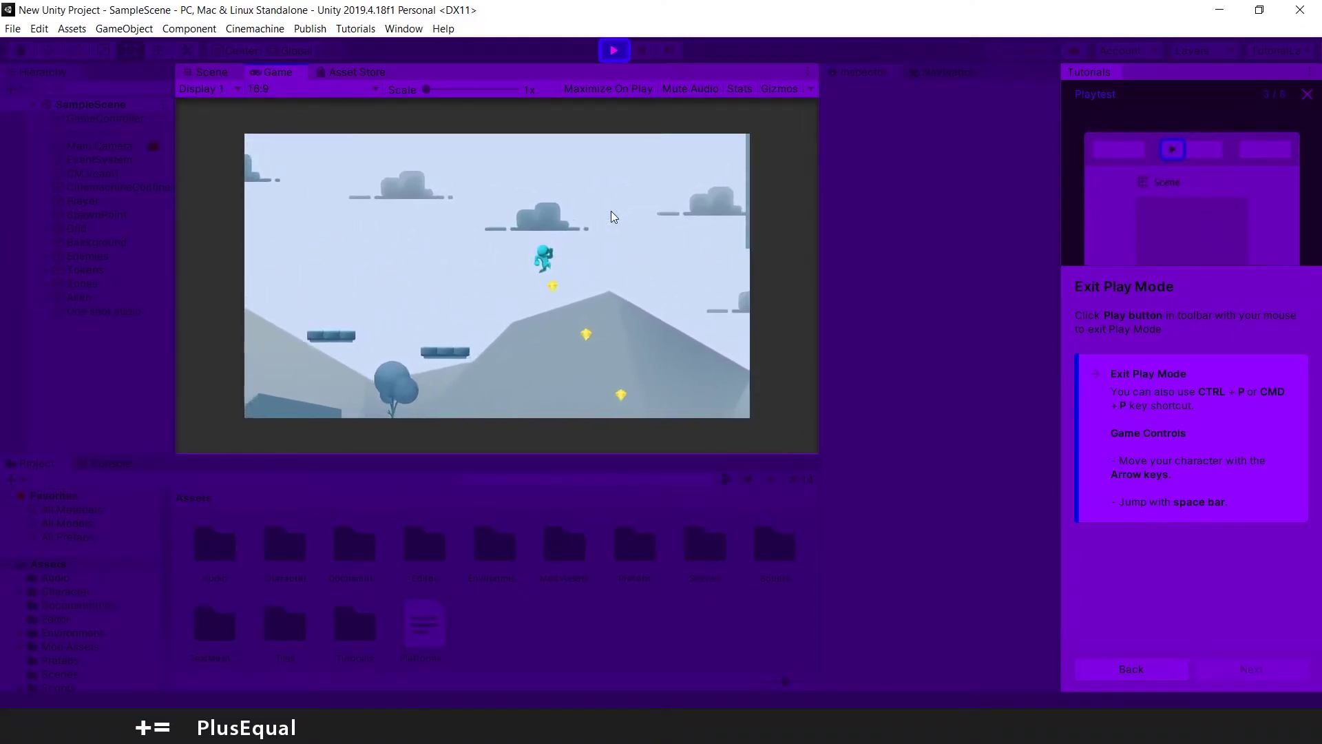
key("Right")
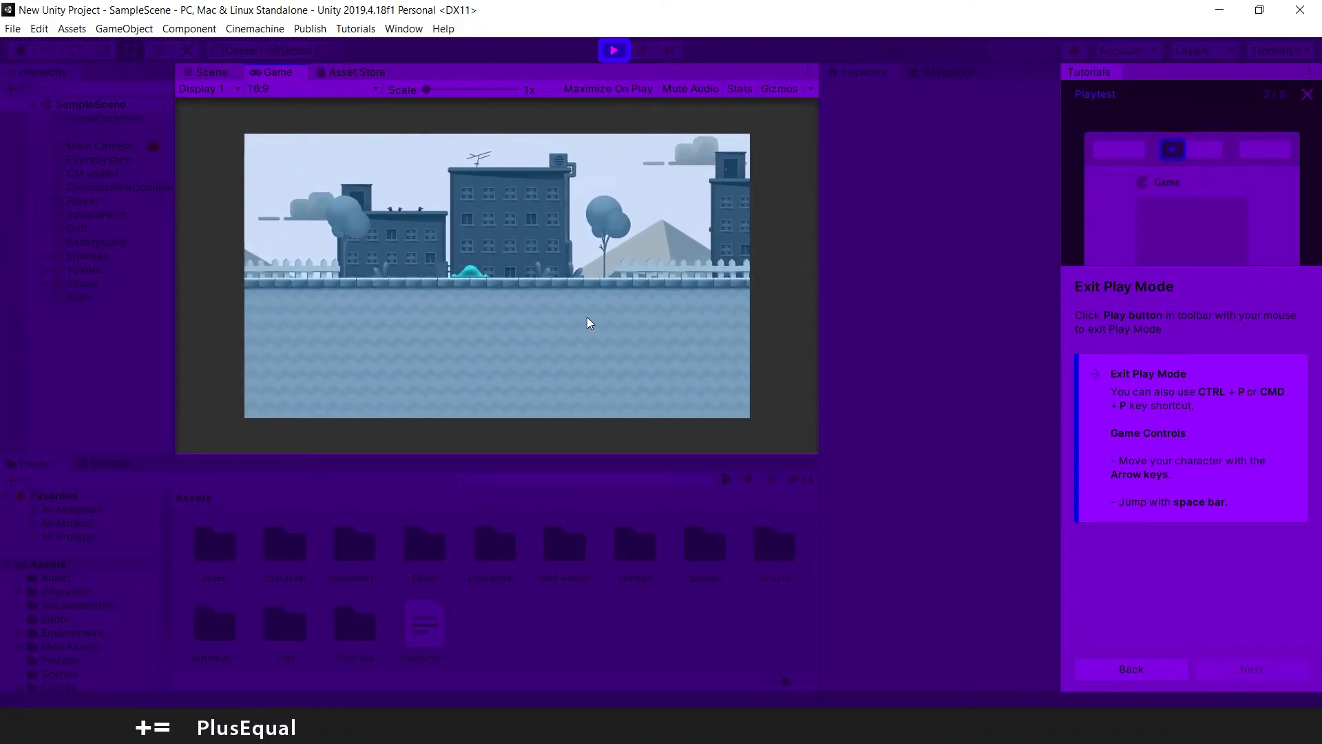
key("ctrl+p")
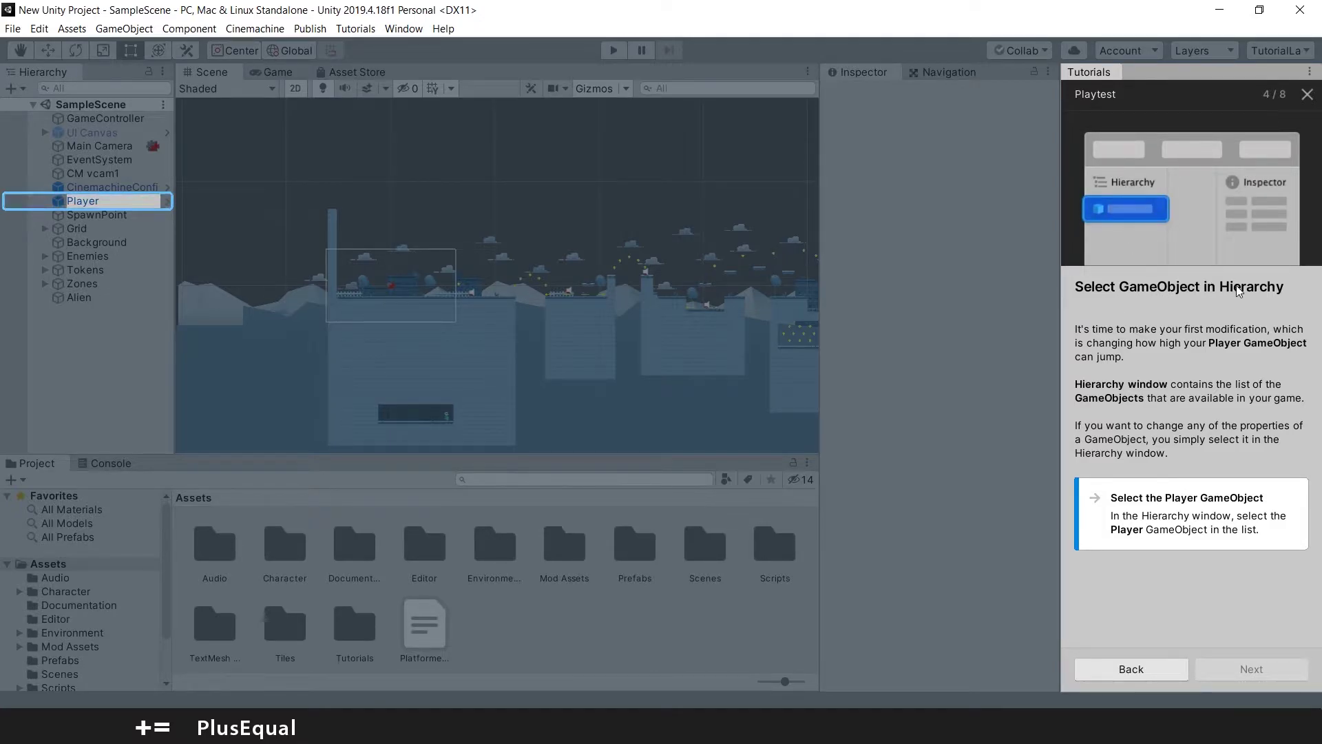
Step: Select the Player, change its Max Speed from 3 to 5, and advance the tutorial
left_click(86, 203)
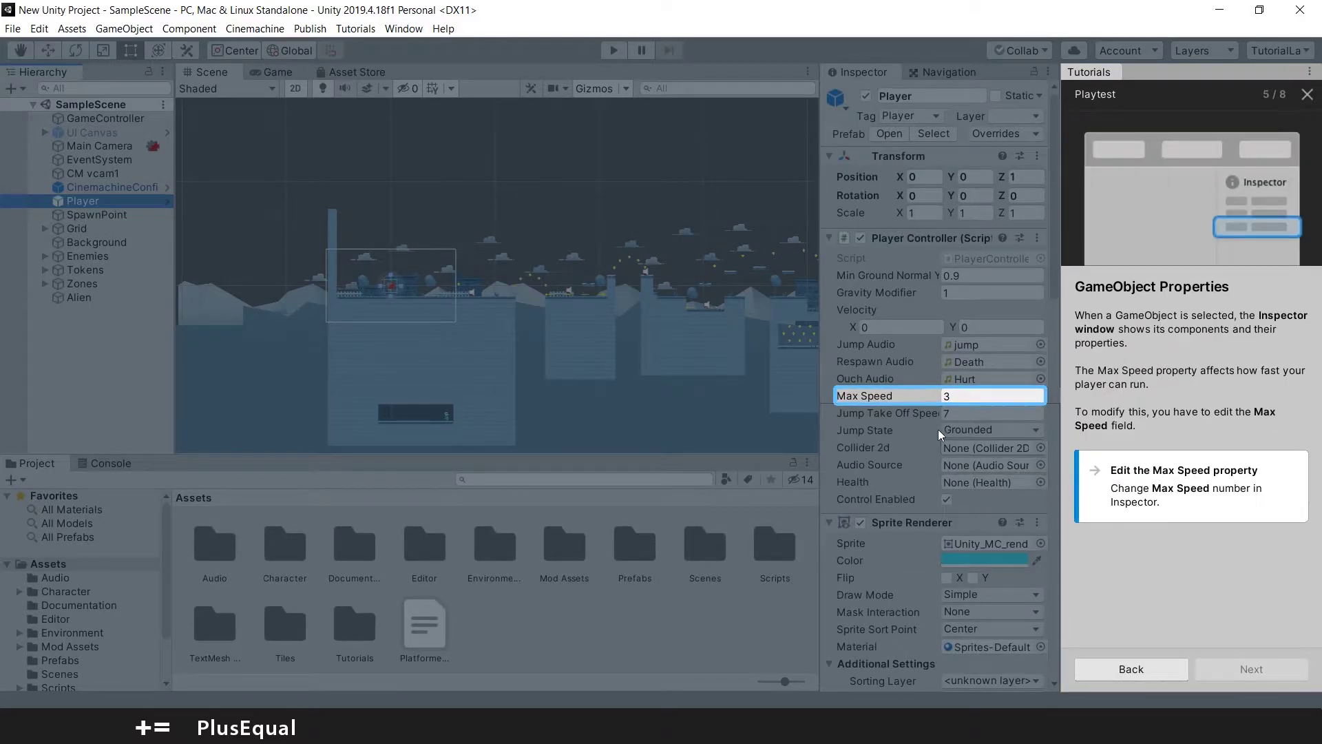
left_click(986, 397)
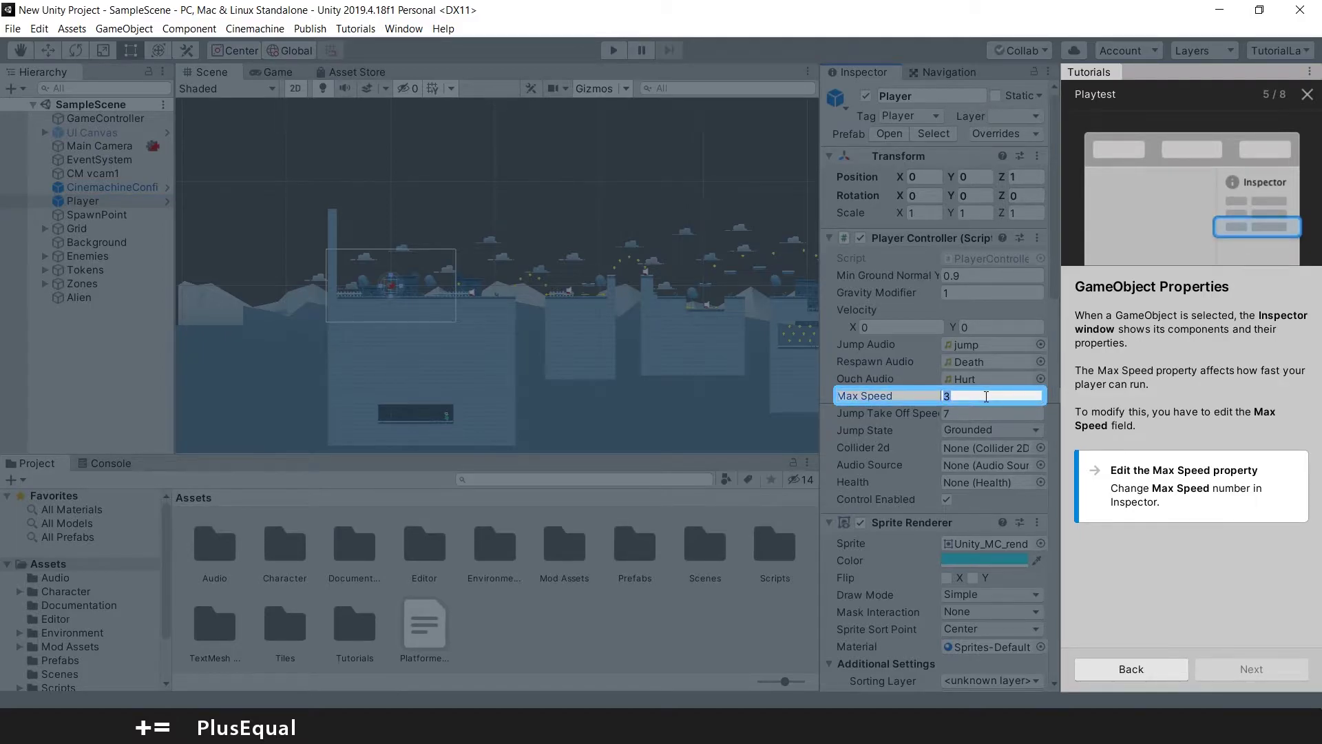
type("5")
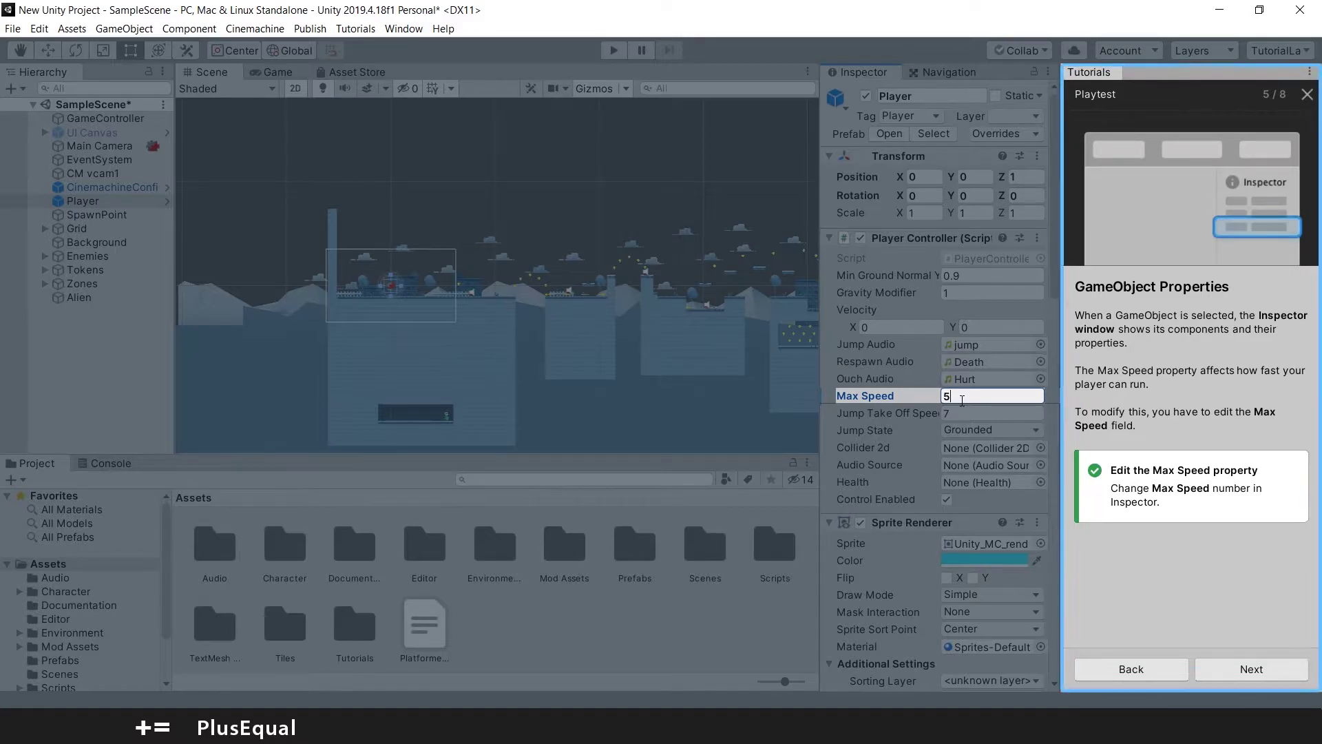
left_click(1271, 668)
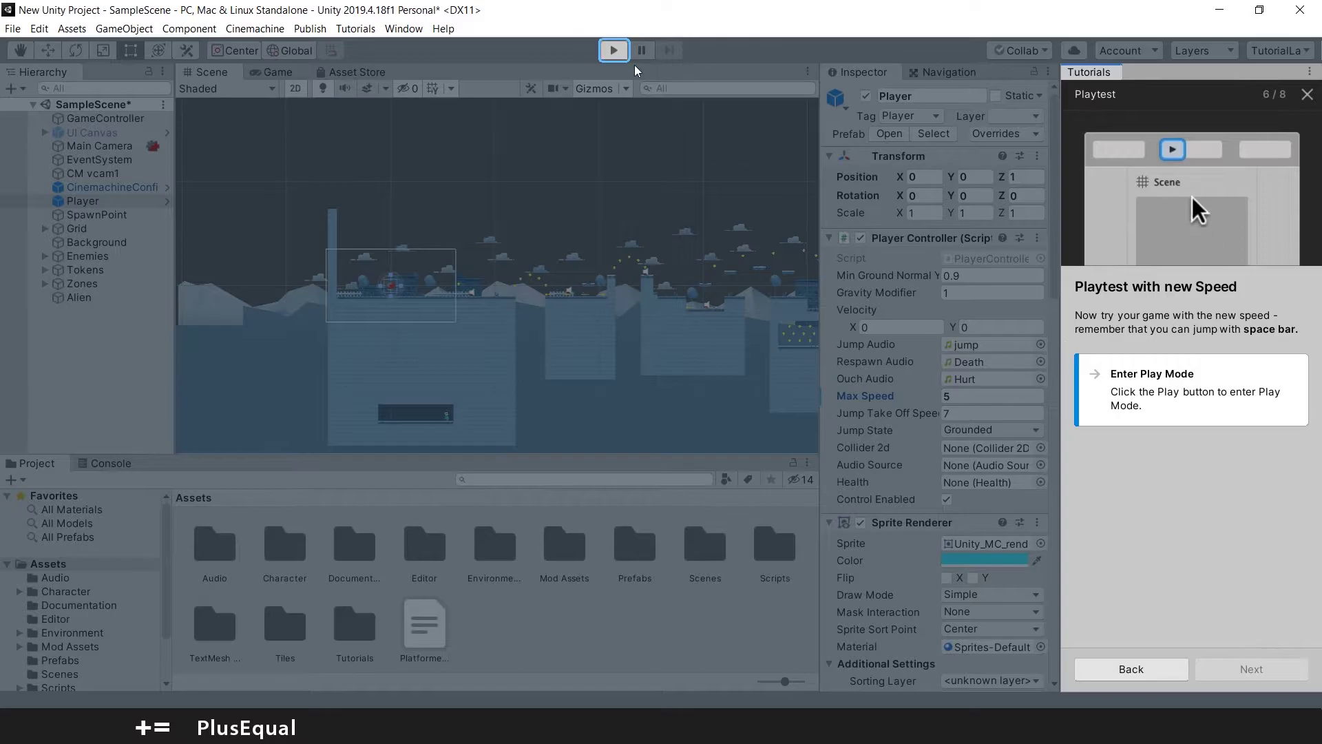
Step: Enter Play Mode and run the faster player right and back left, jumping along the way
left_click(607, 51)
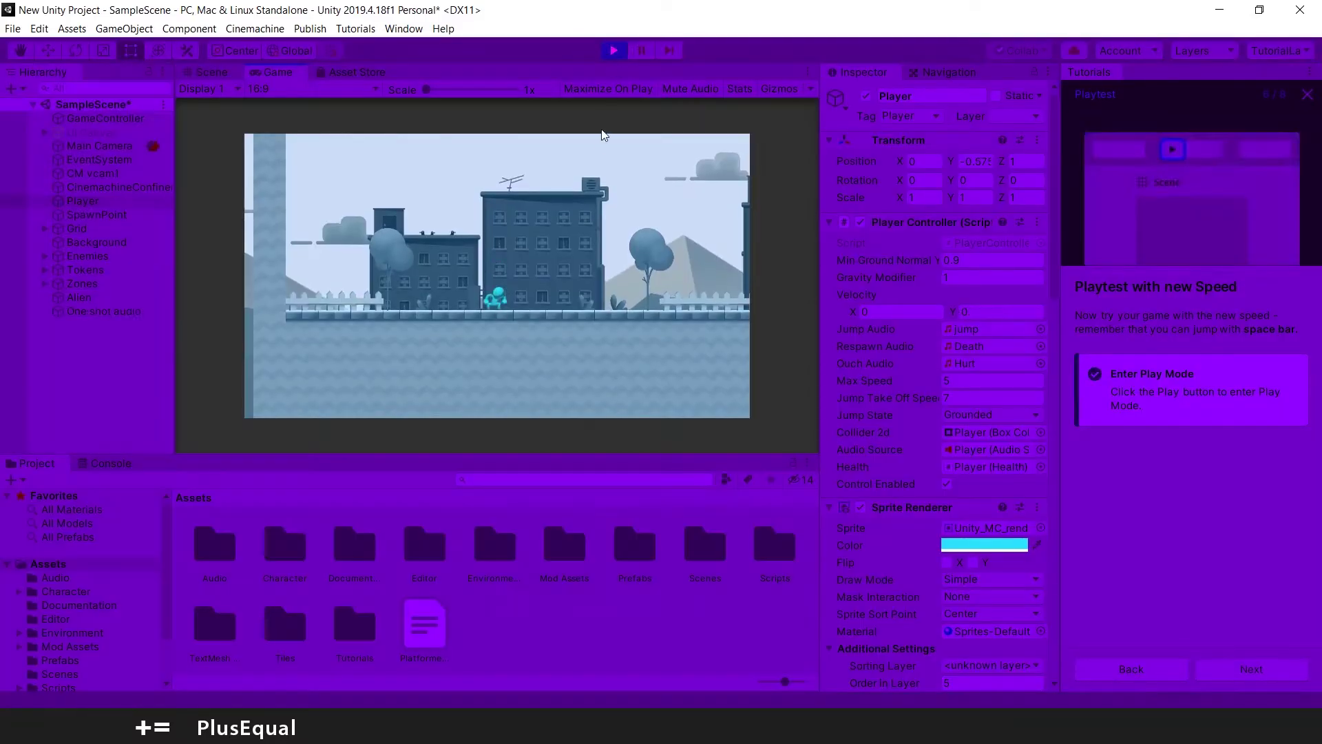
key("Right")
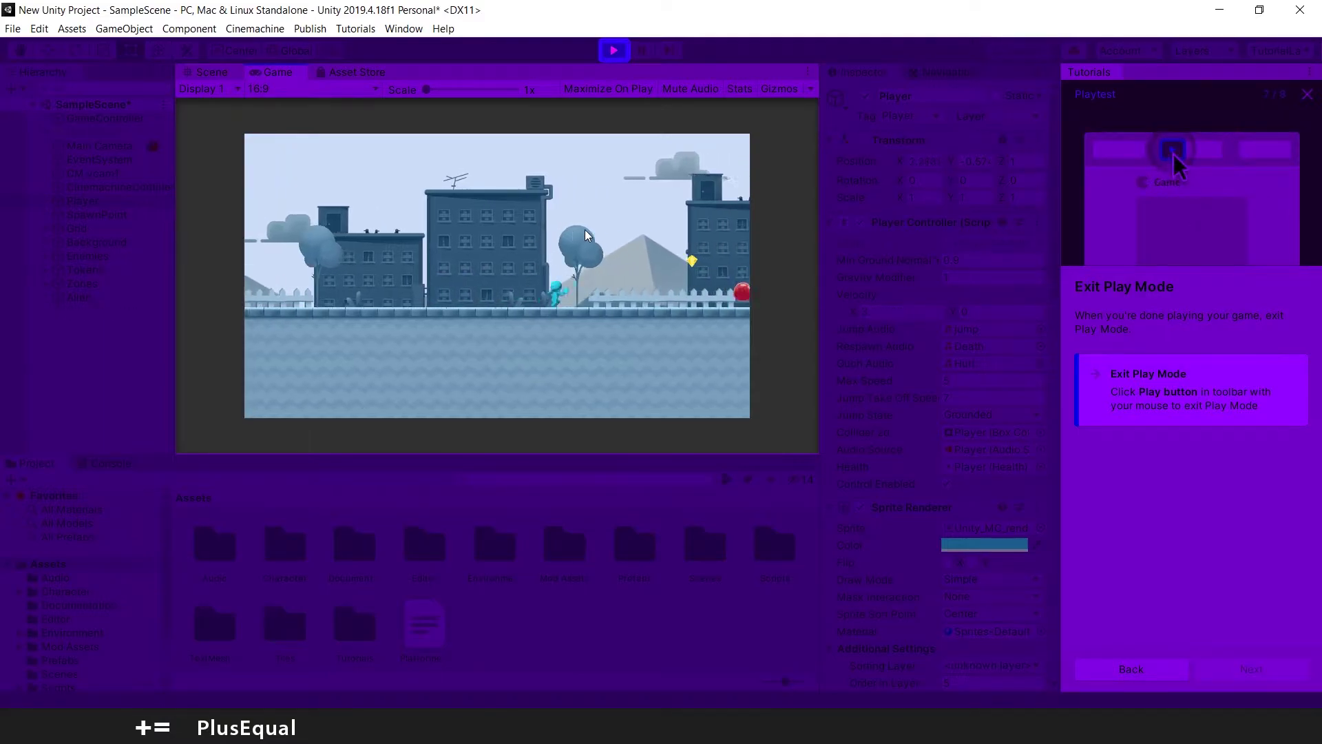
key("space")
key("Right")
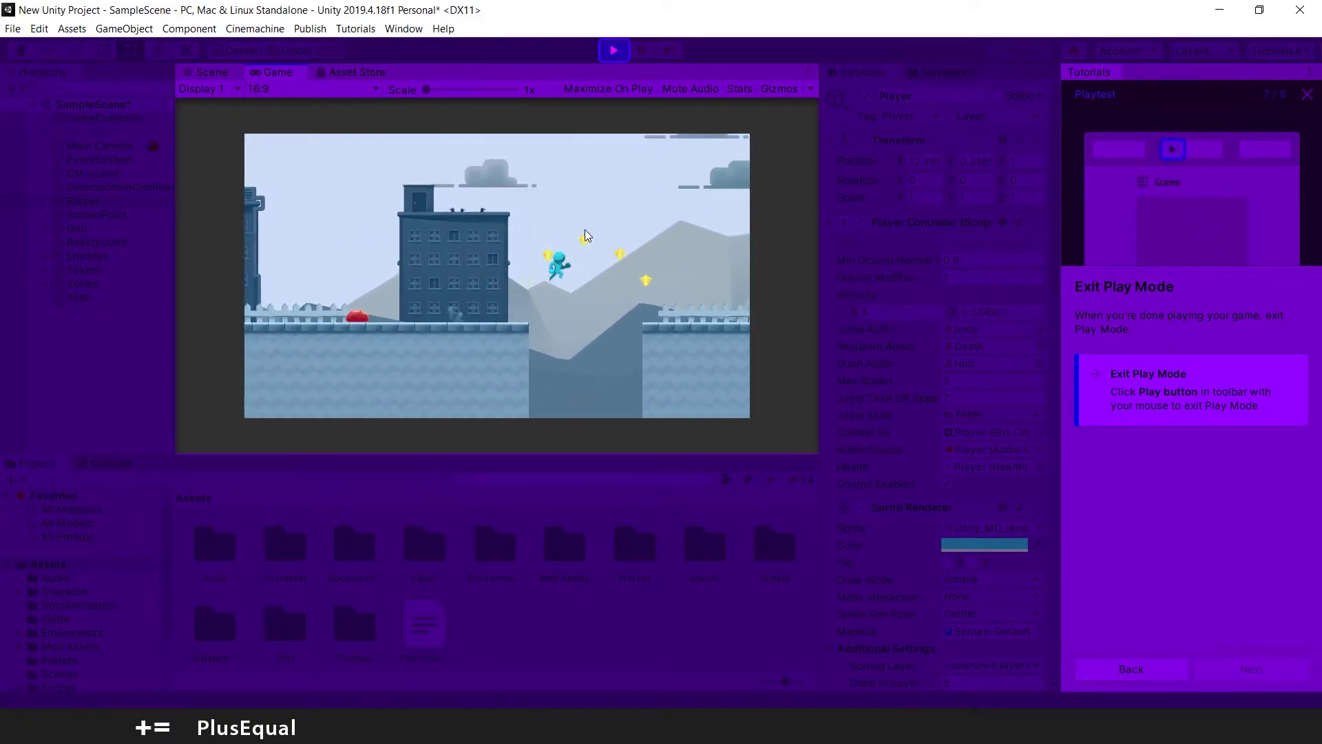
key("Right")
key("space")
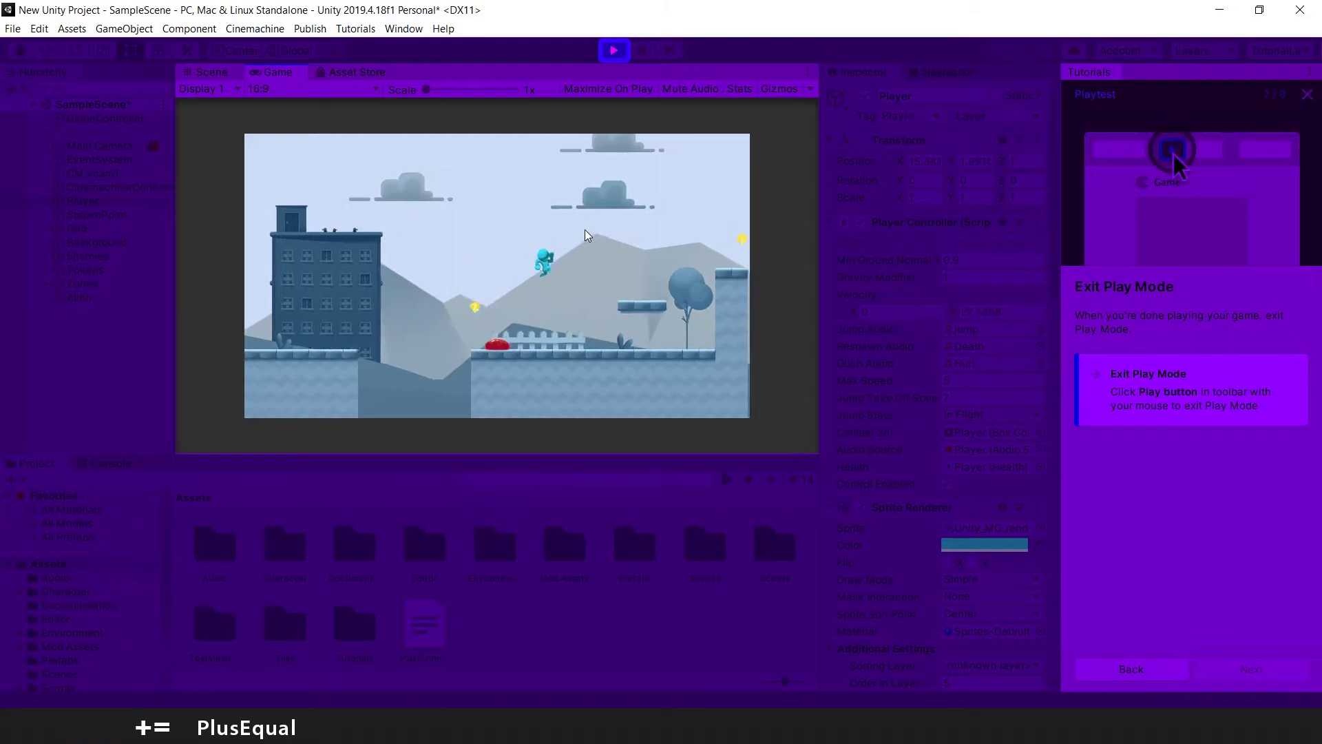
key("Left")
key("space")
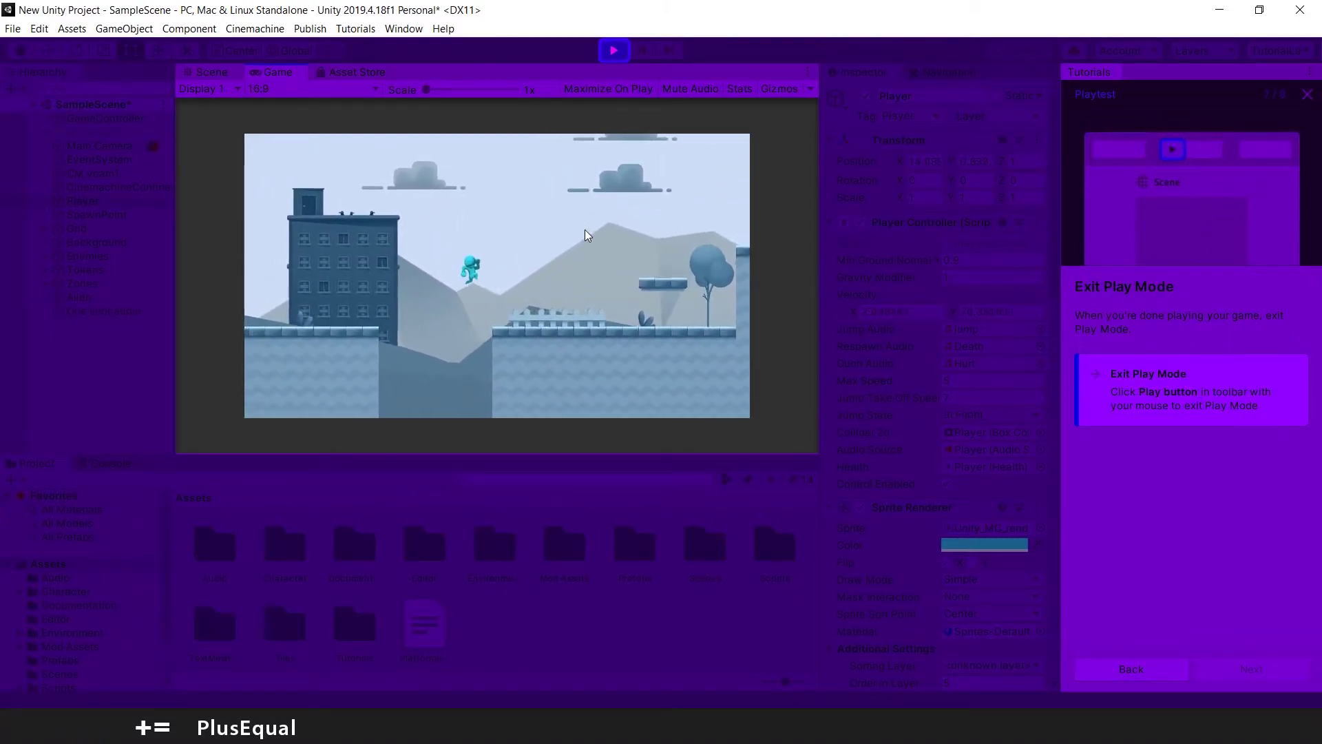
key("Right")
key("space")
key("Left")
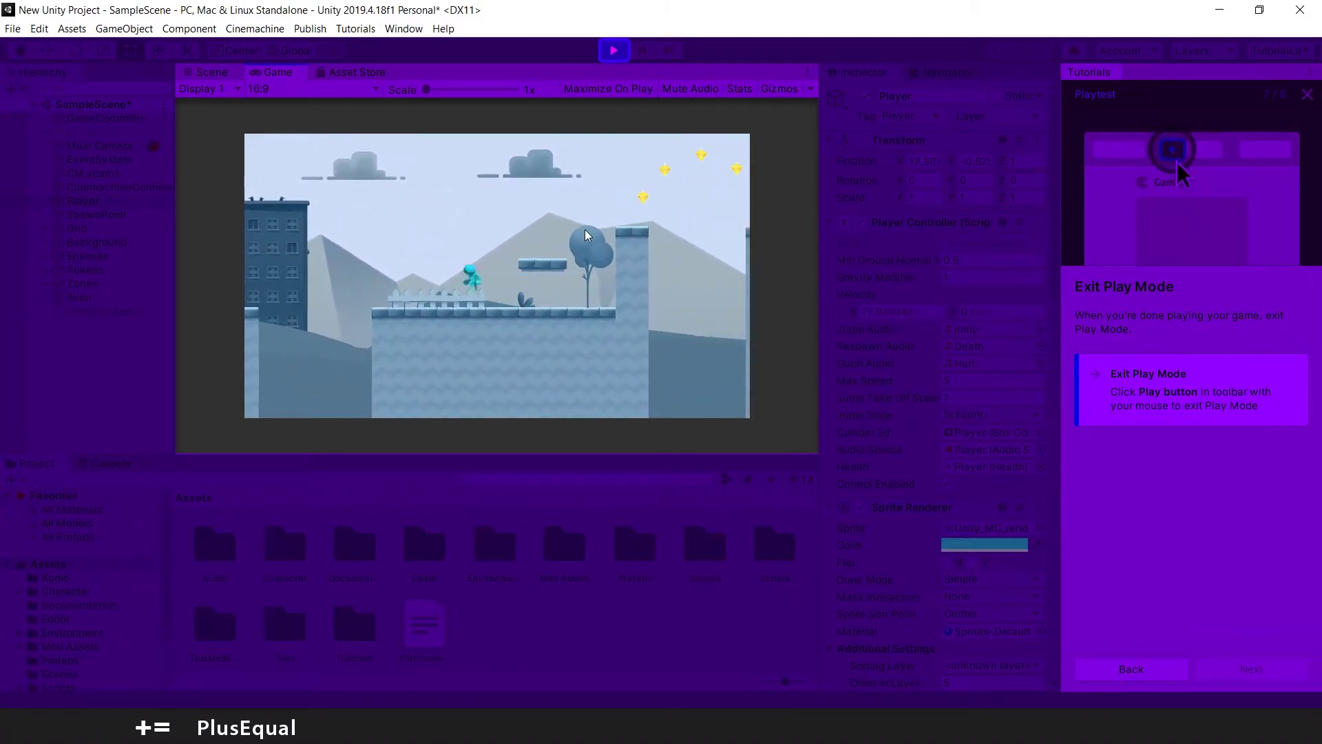
key("Right")
Step: Jump the player up and across the pillars, then stop Play Mode
key("space")
key("space")
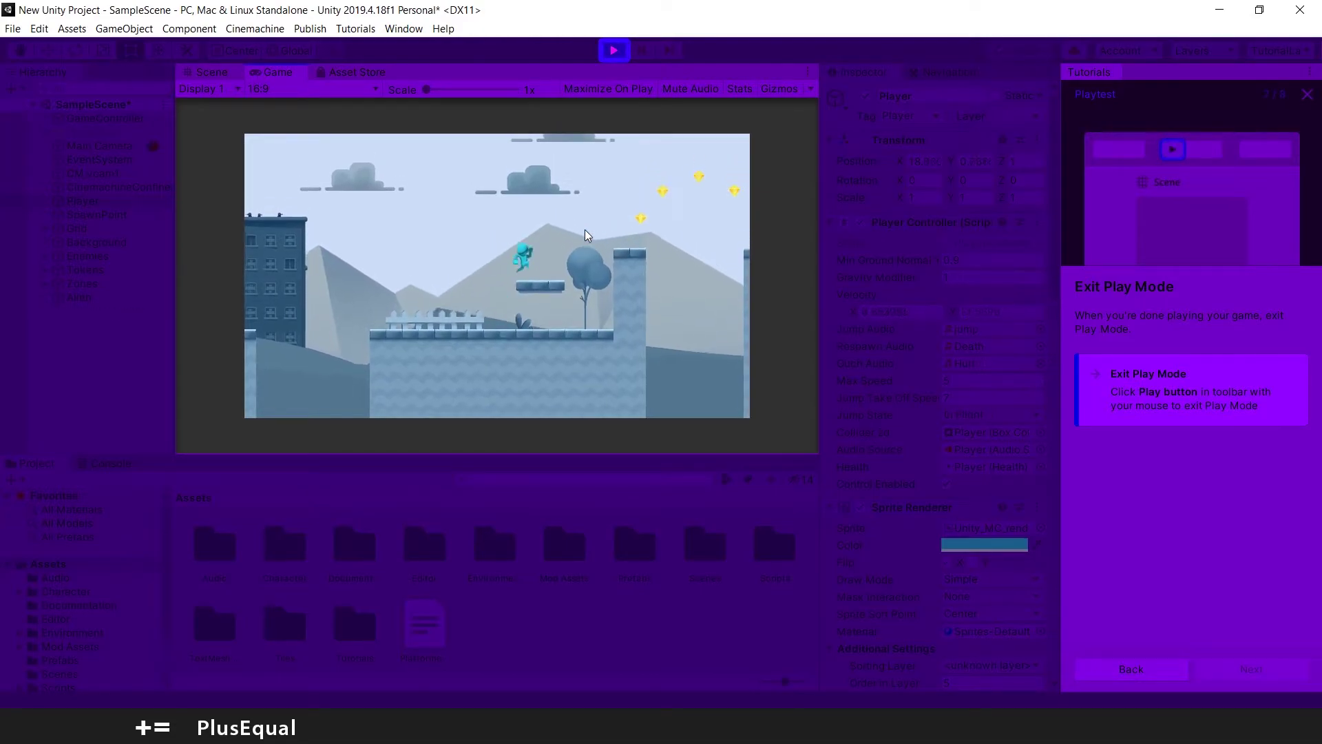
key("Right")
key("Right")
key("space")
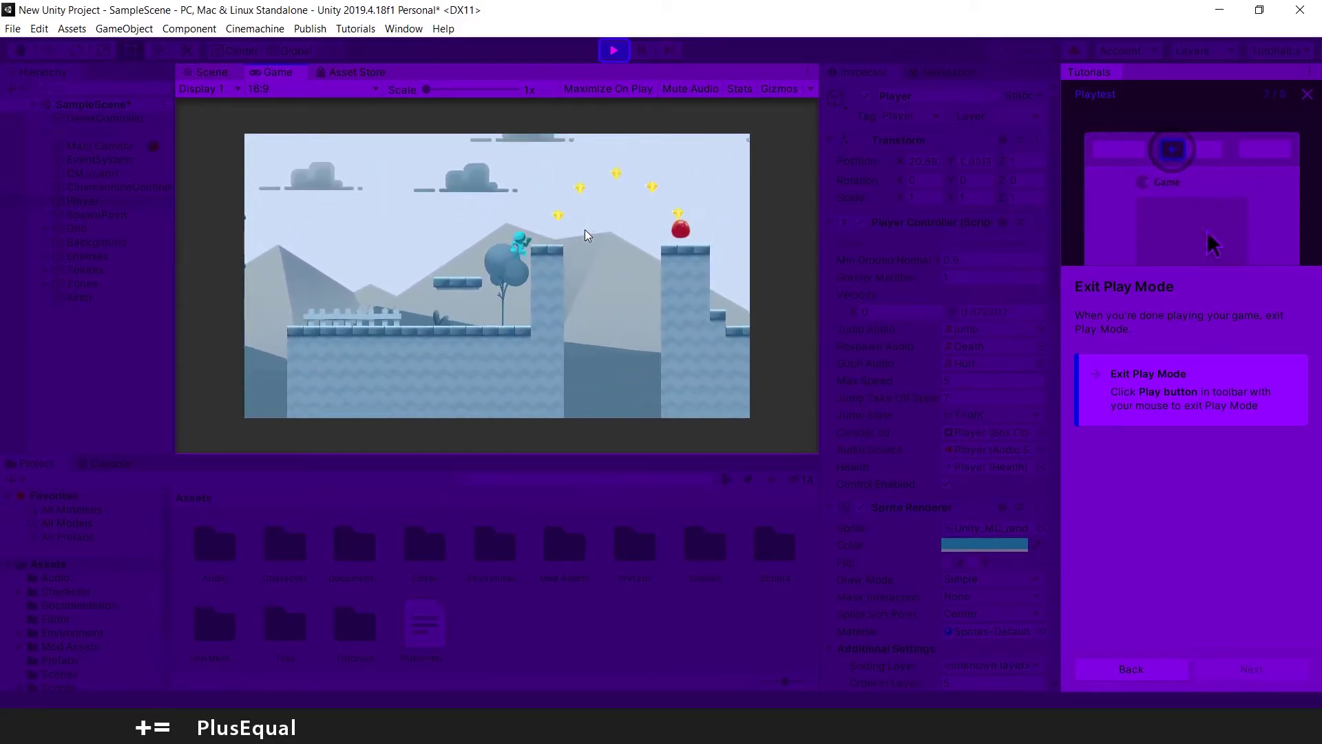
key("space")
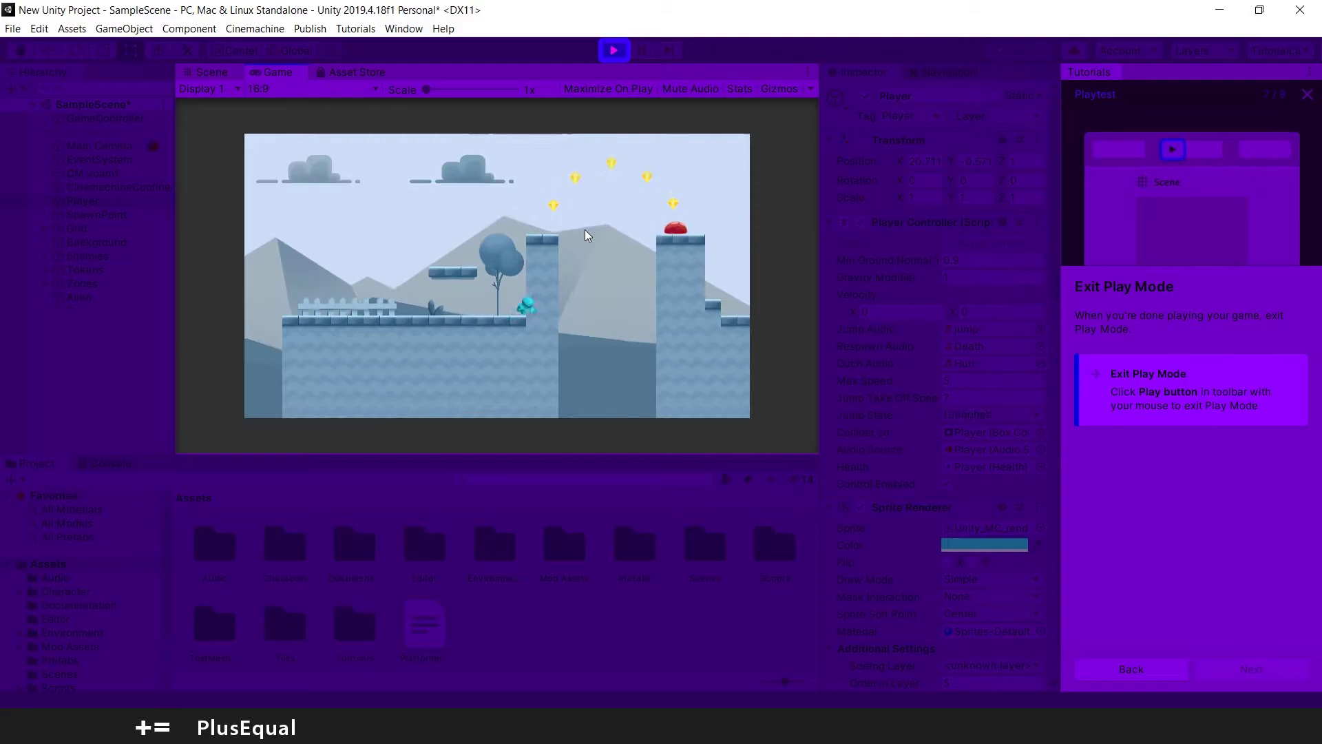
key("space")
key("Left")
key("Right")
key("space")
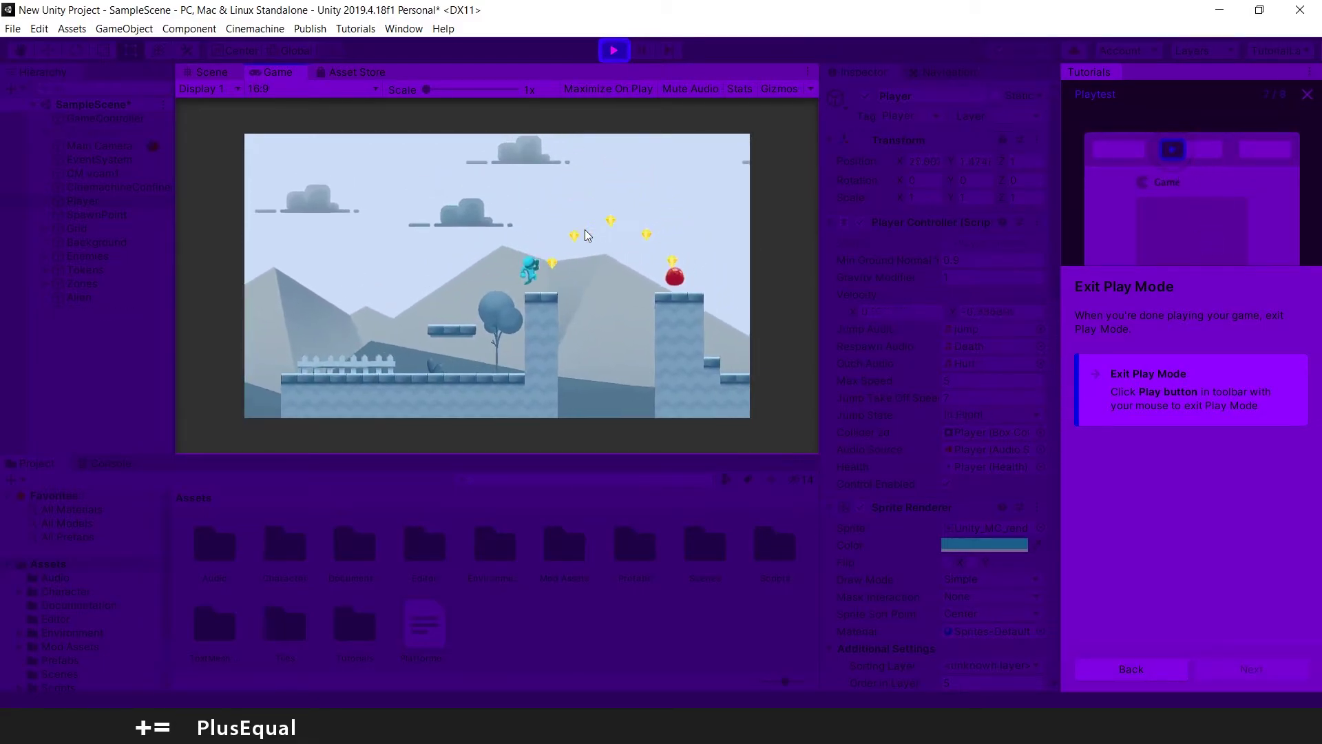
key("space")
key("Right")
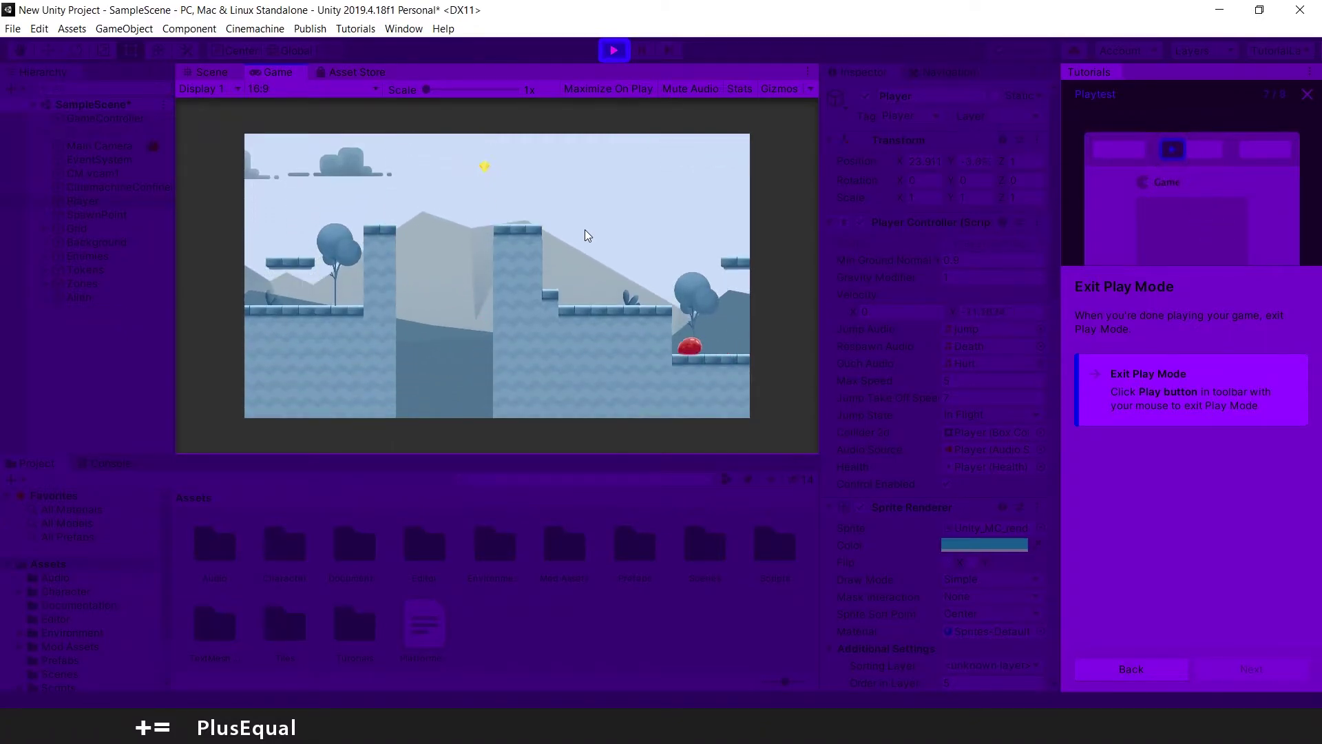
left_click(613, 50)
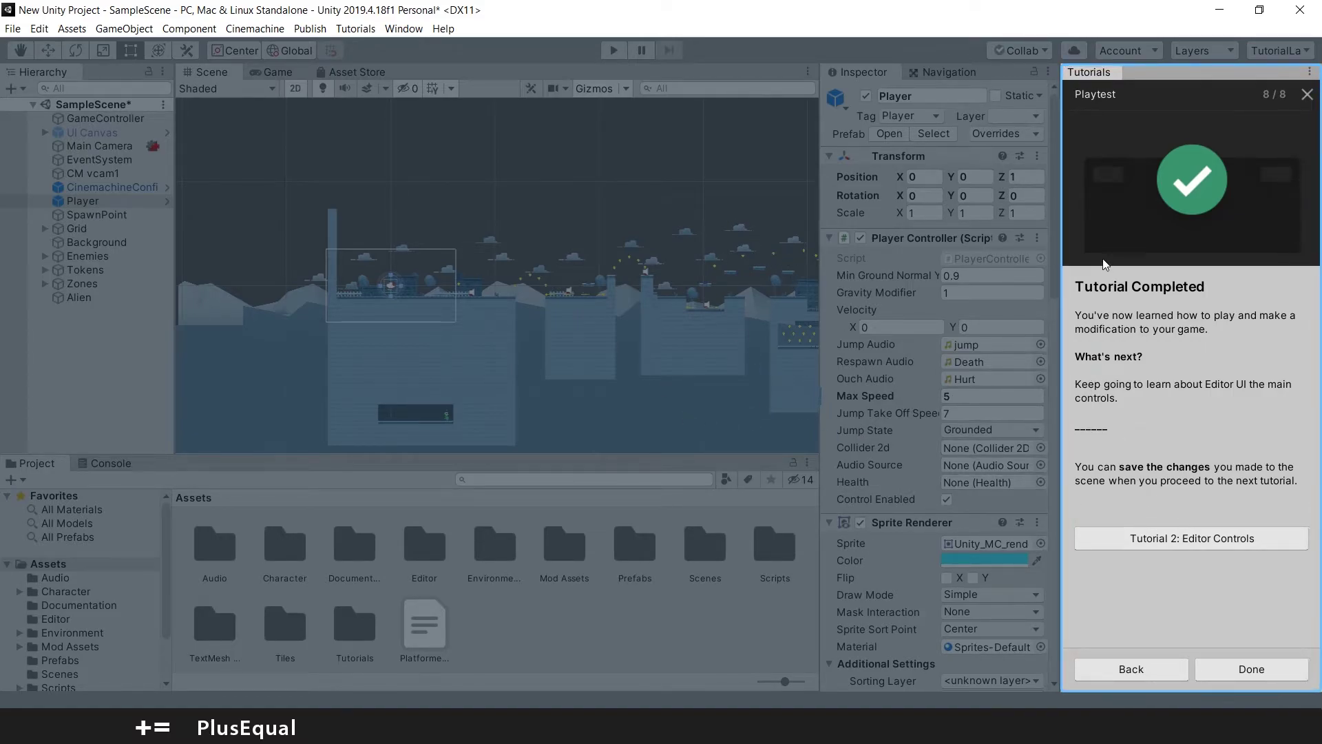
Step: Open 'Tutorial 2: Editor Controls', saving the modified scene, and maximize the editor window
left_click(1196, 540)
left_click(657, 398)
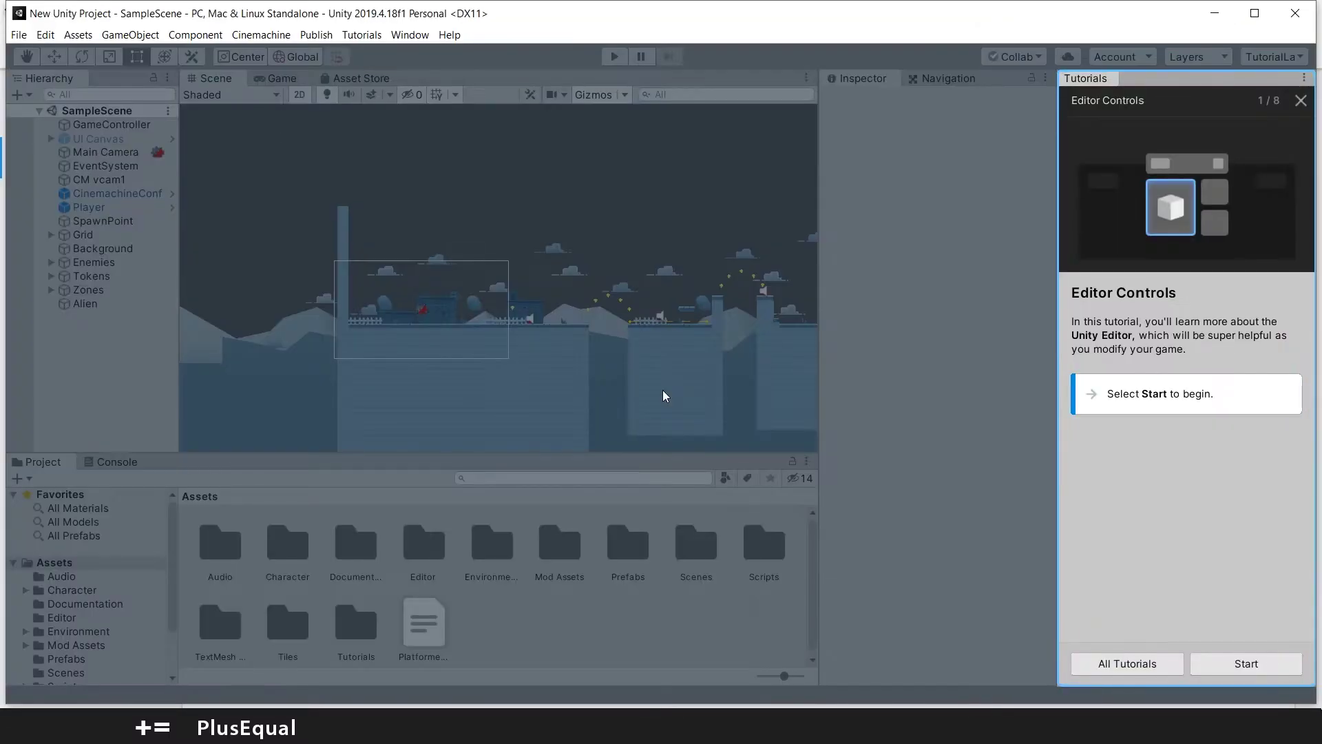
left_click(1255, 15)
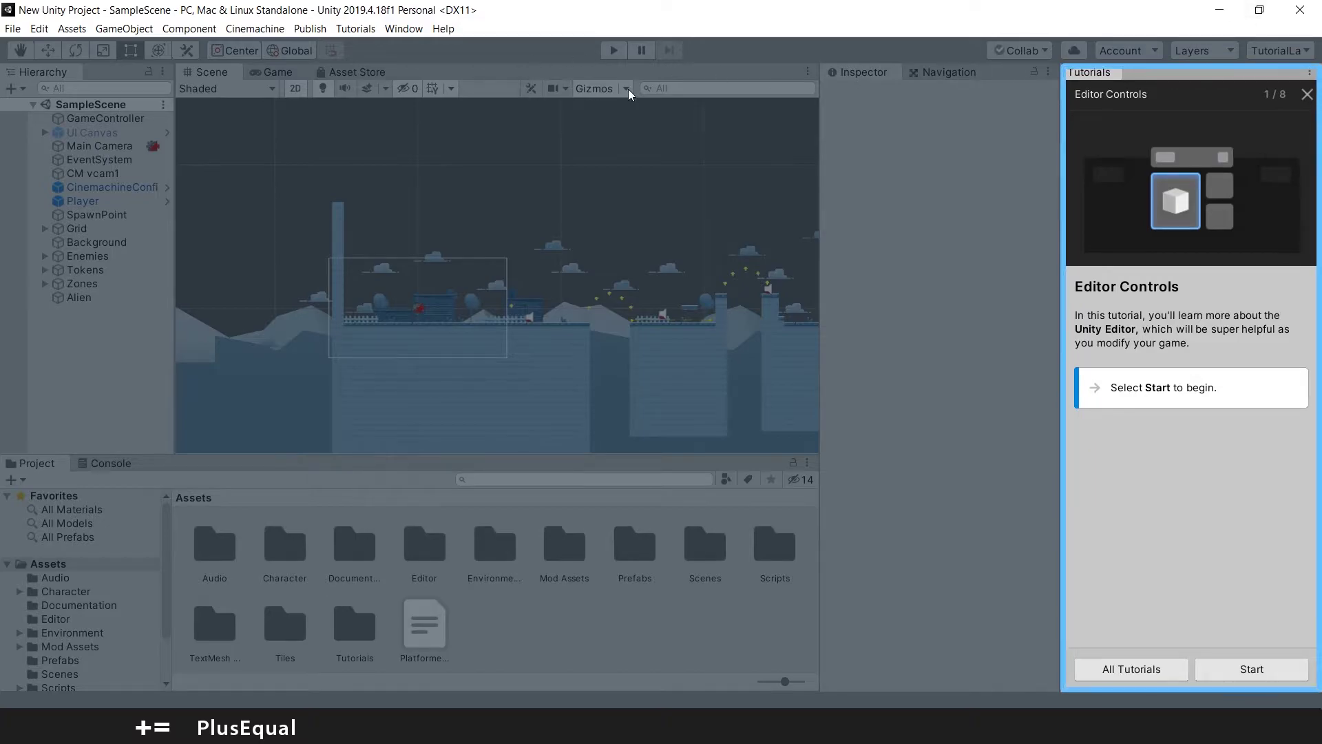
Step: Start the Editor Controls tutorial and pan the Scene view up and left with the Hand tool
left_click(1252, 670)
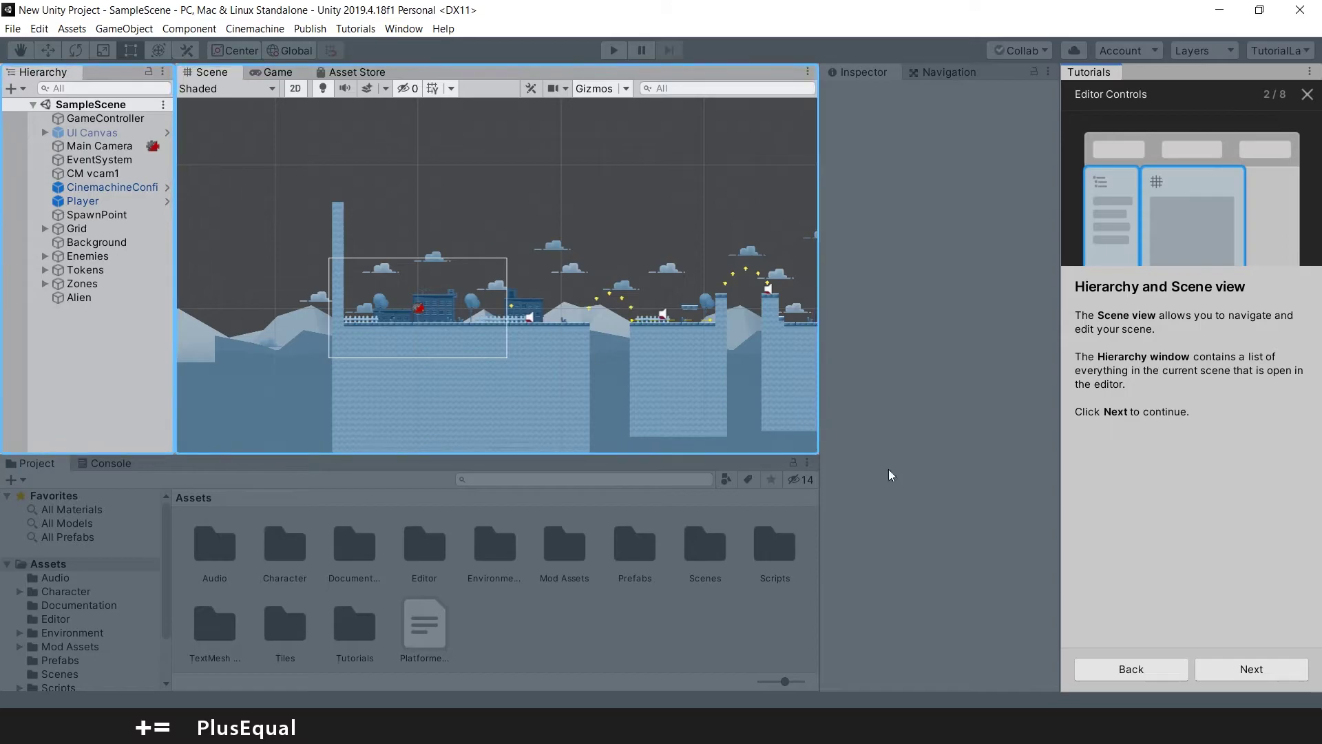
left_click(1249, 666)
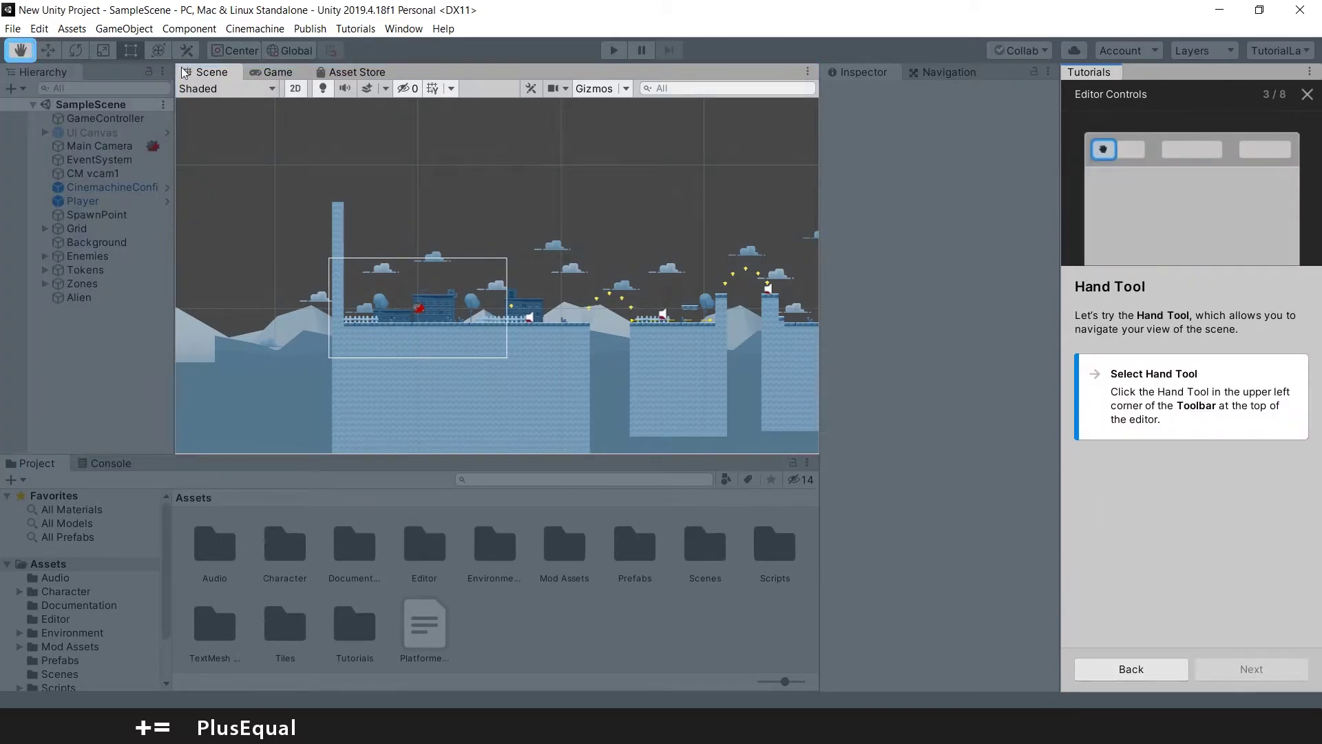
left_click(21, 50)
left_click_drag(581, 201, 562, 161)
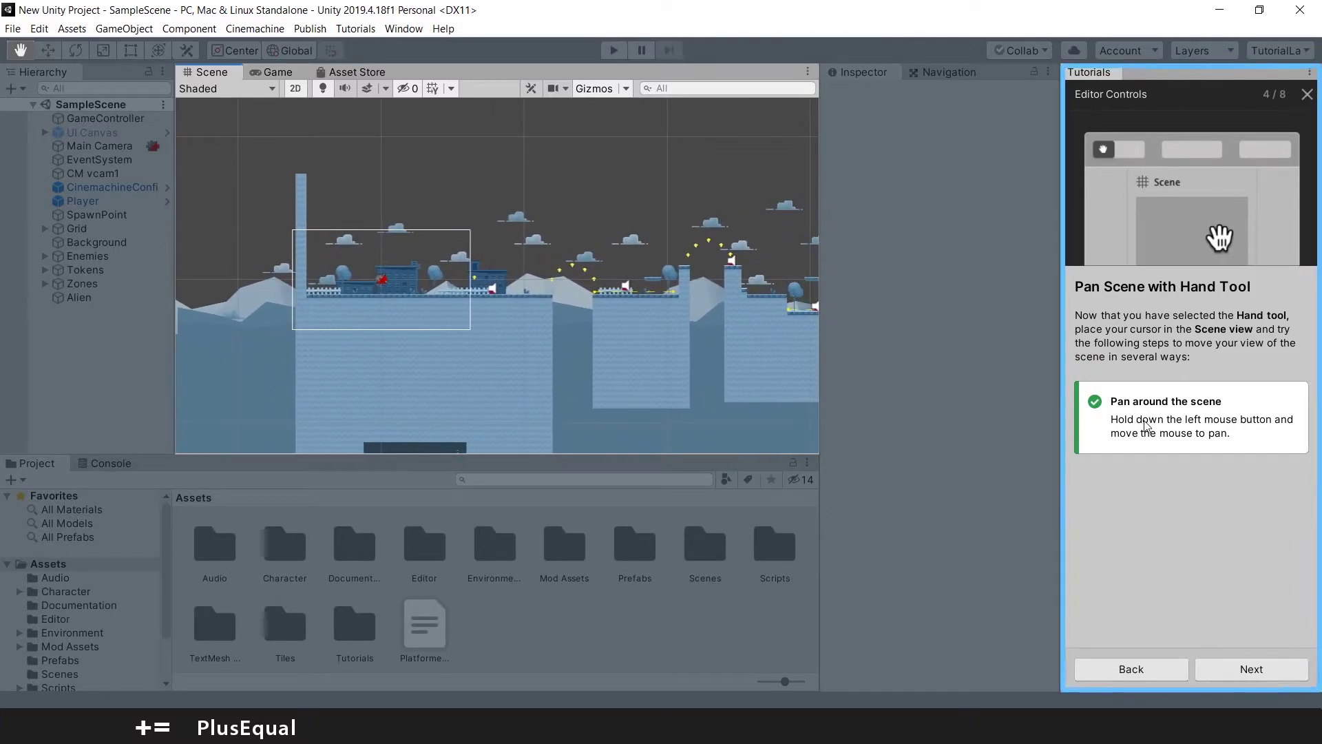
left_click(1284, 668)
Step: Zoom the Scene view in and out until the houses fill it, completing the zoom lesson
scroll(675, 235, "down", 1)
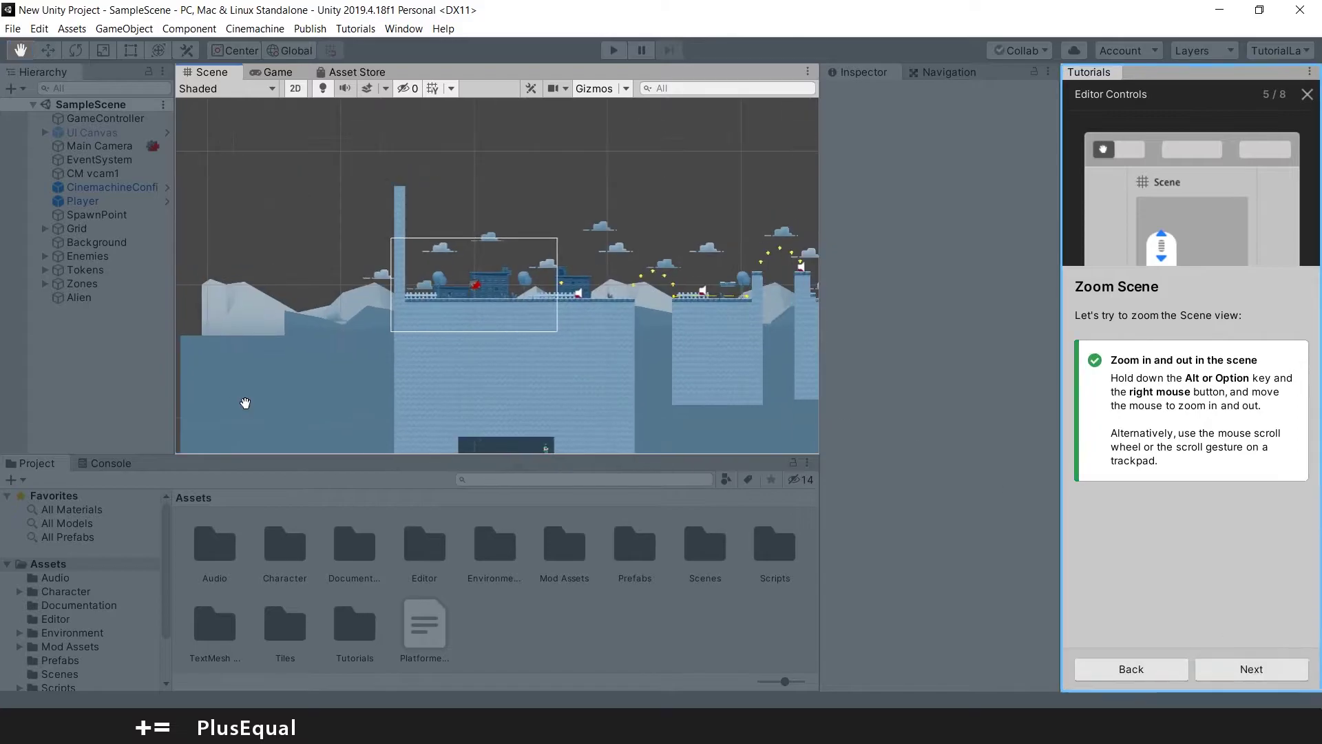
scroll(675, 235, "down", 2)
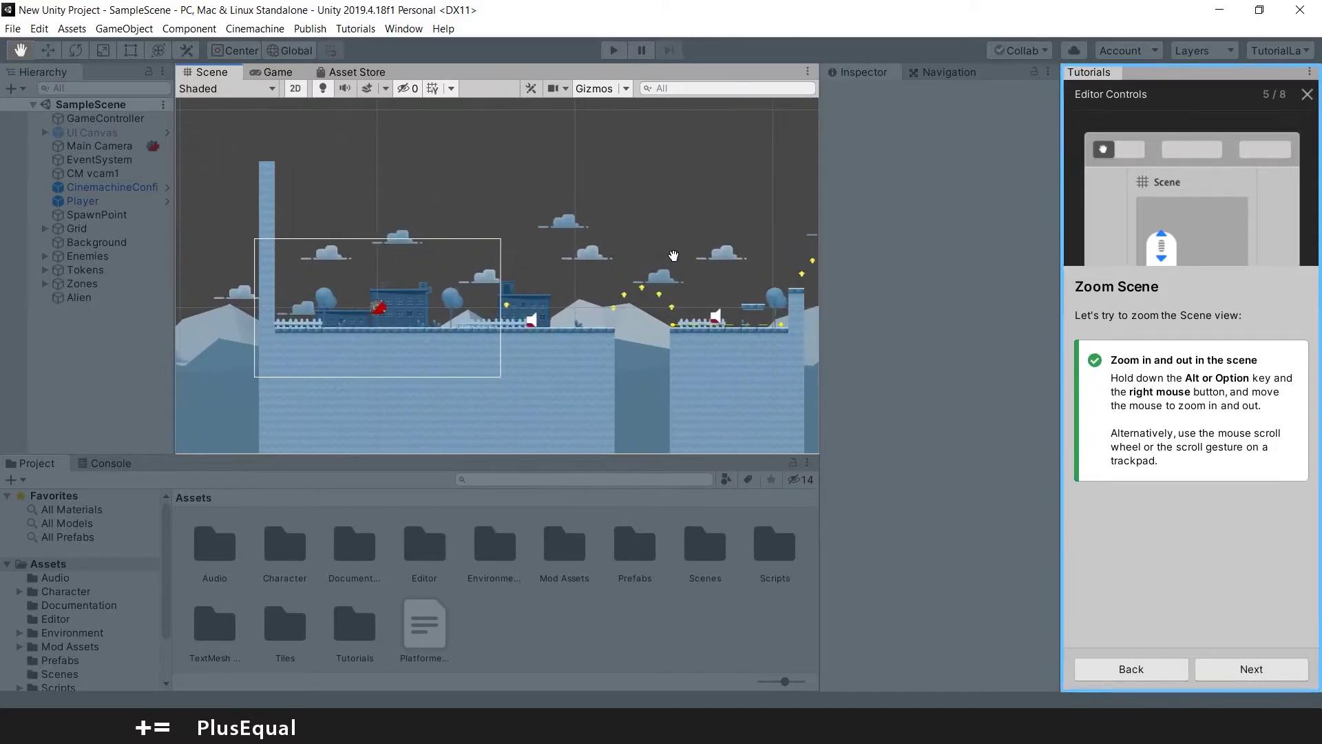
scroll(674, 256, "up", 3)
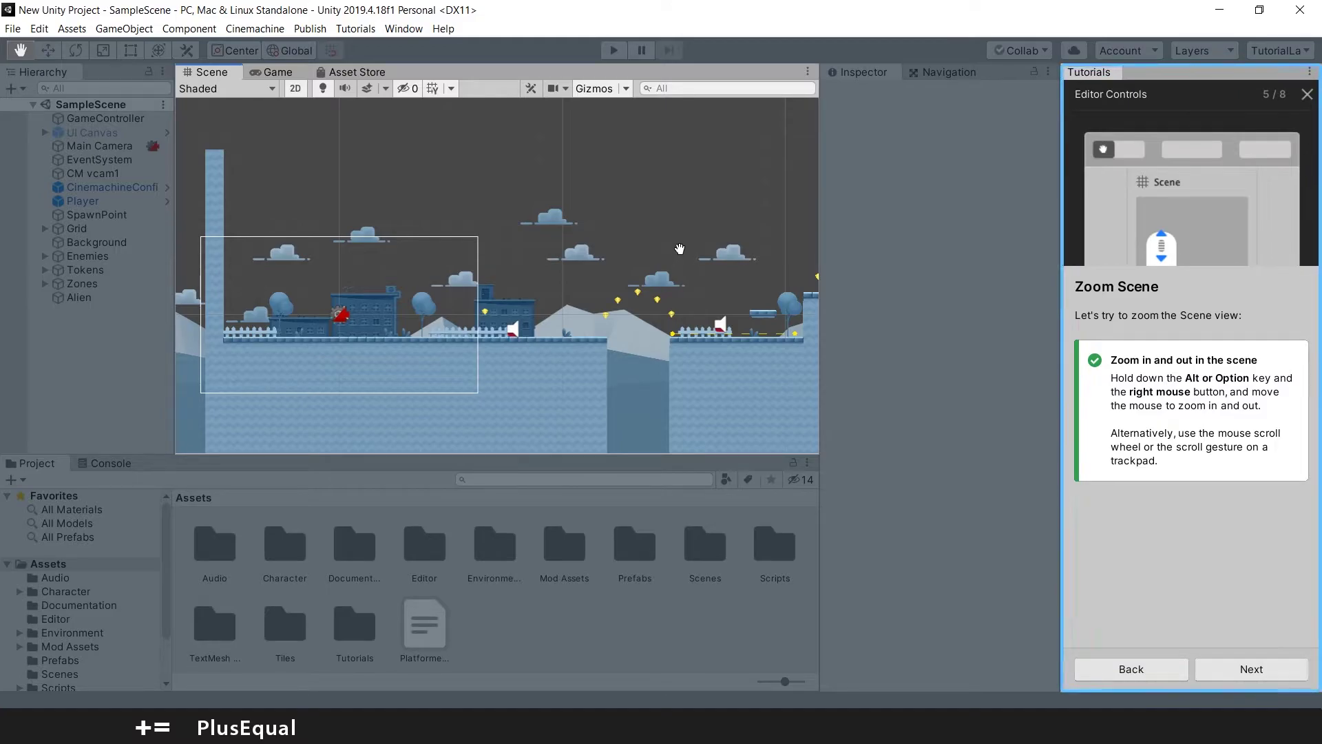
scroll(622, 250, "down", 3)
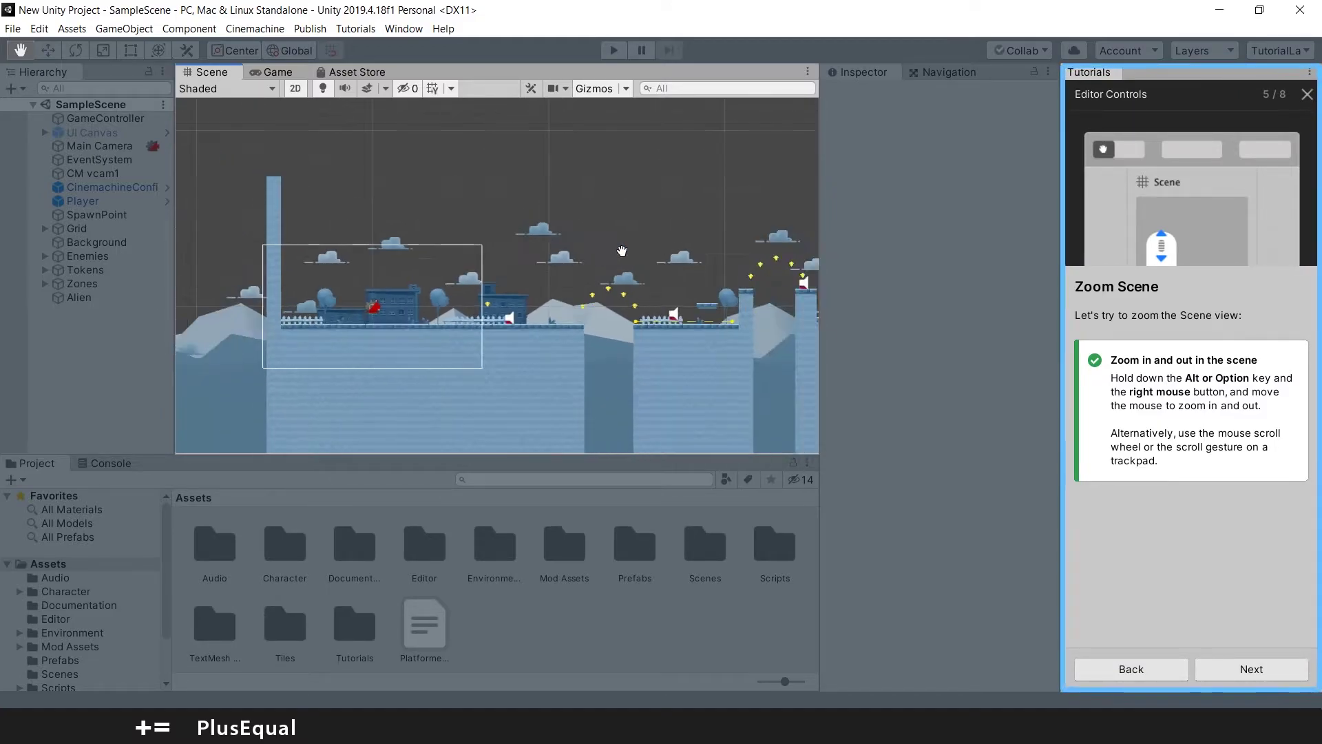
scroll(622, 251, "down", 2)
scroll(511, 277, "up", 3)
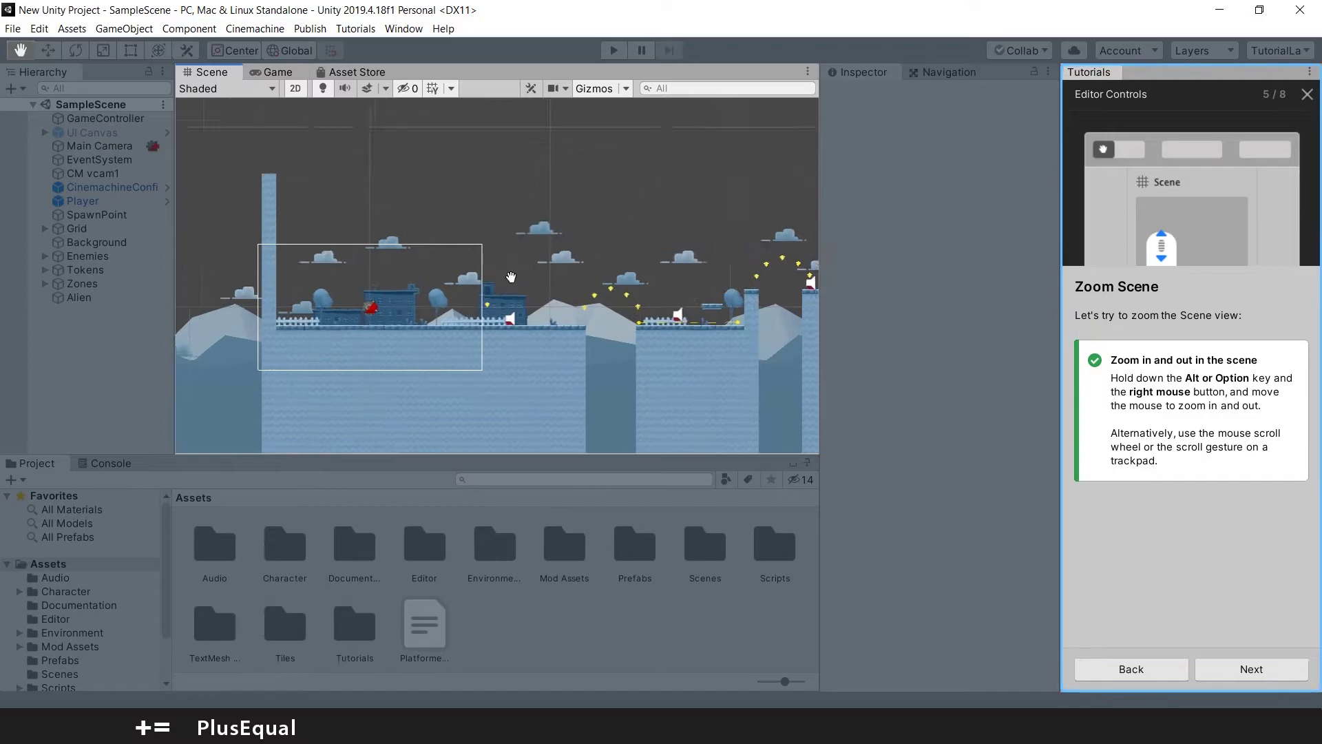
scroll(511, 277, "up", 5)
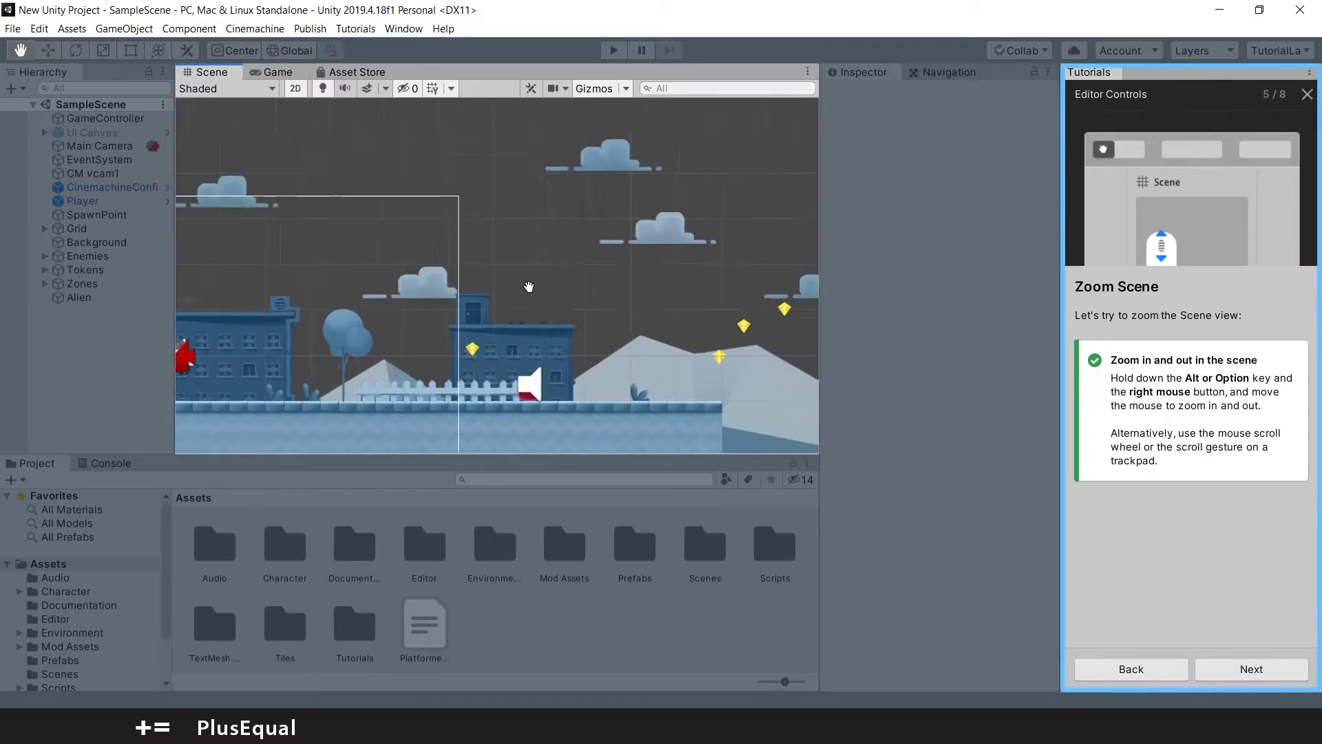
scroll(529, 286, "down", 5)
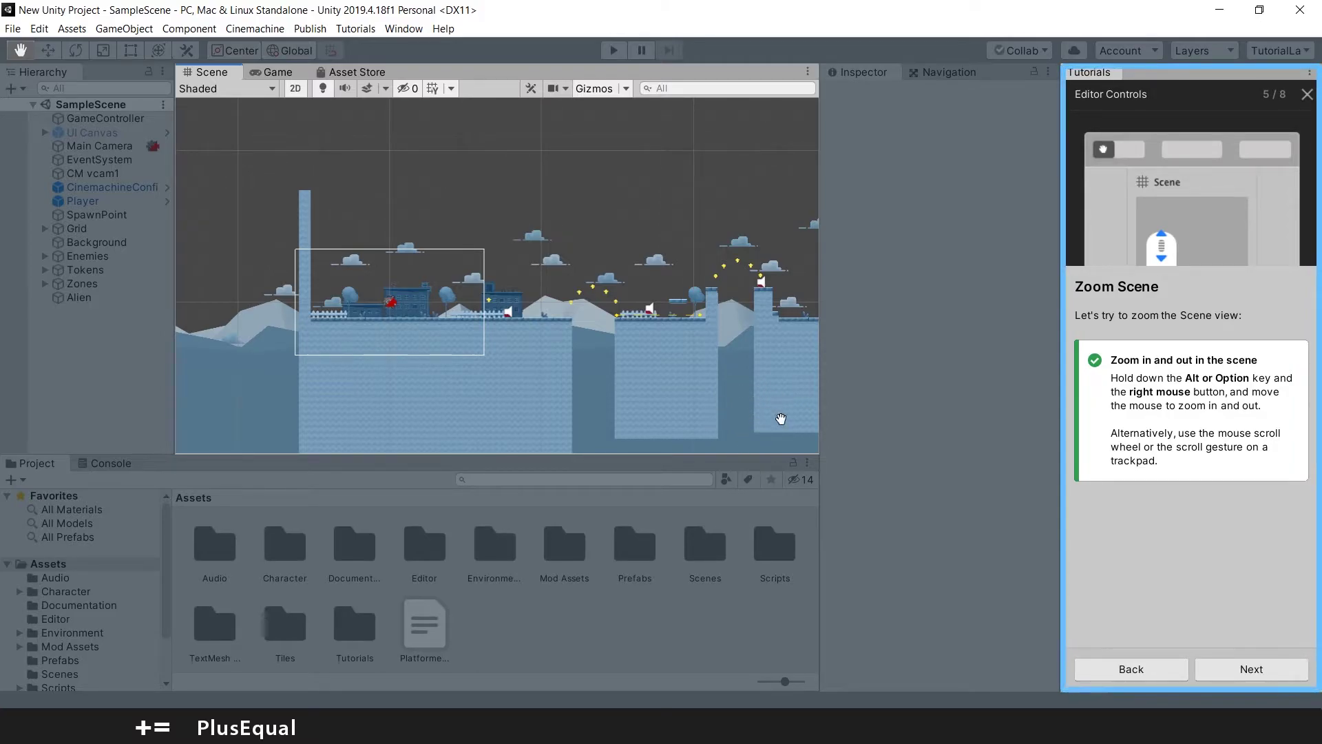
scroll(806, 428, "up", 10)
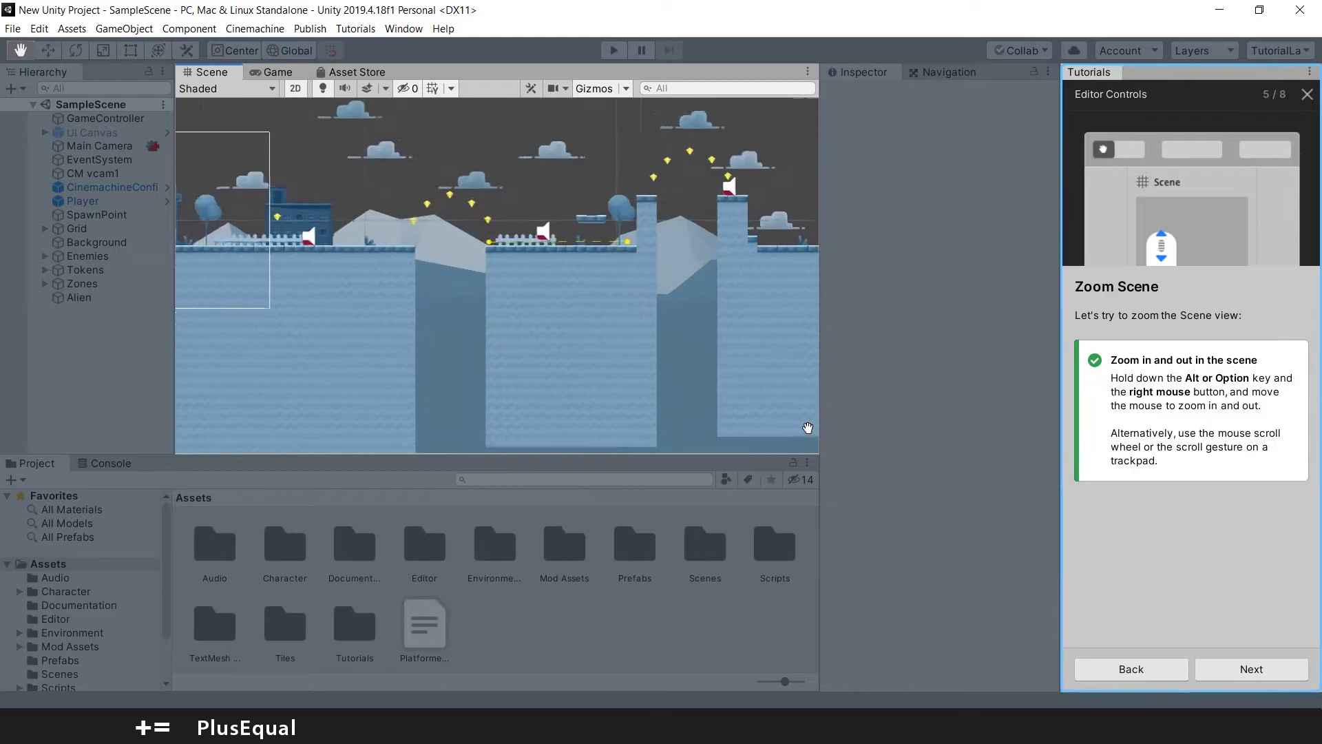
scroll(807, 427, "down", 10)
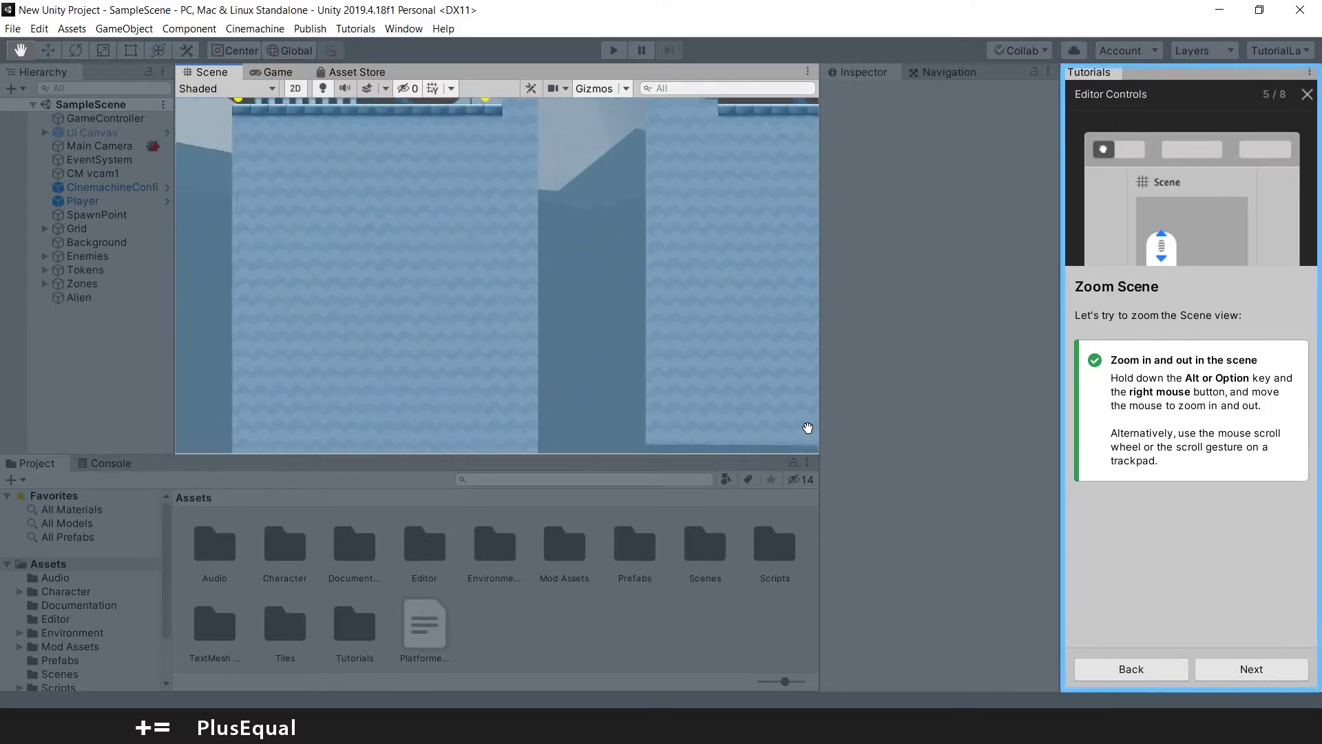
scroll(800, 422, "down", 2)
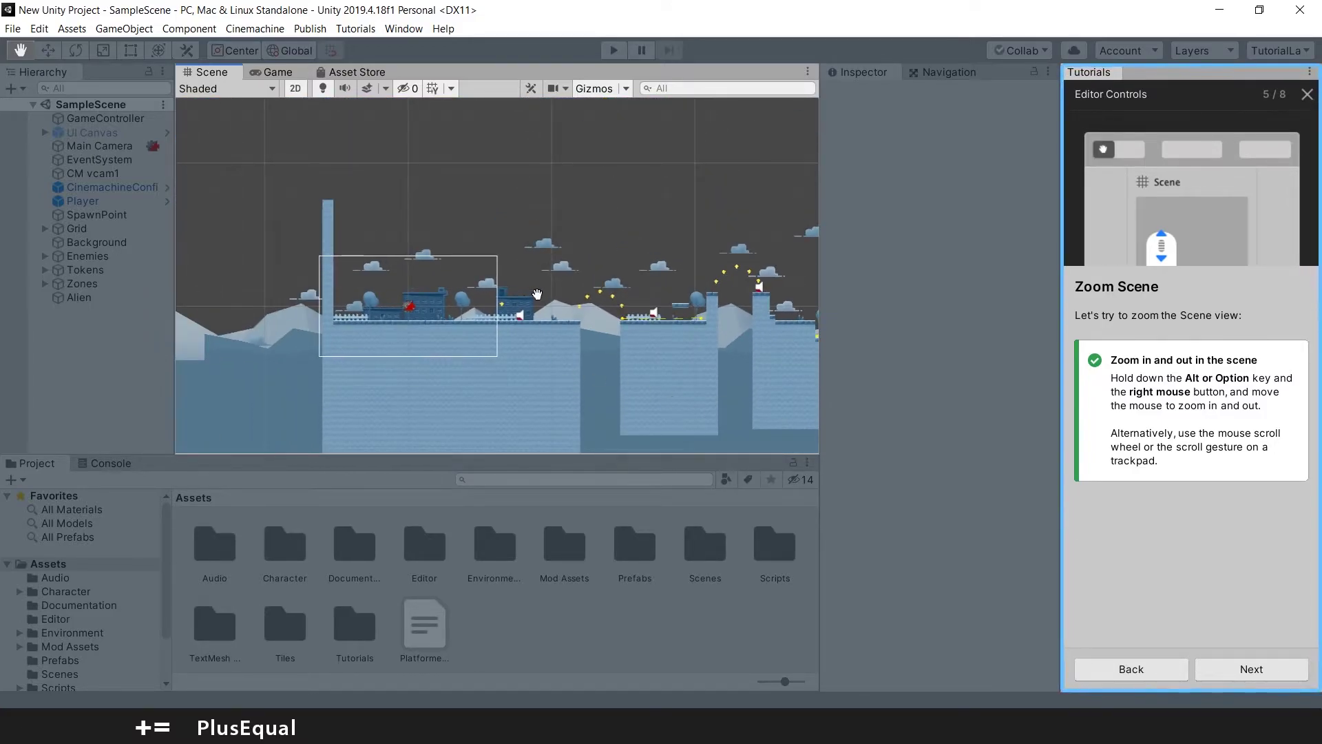
right_click_drag(219, 144, 492, 276, "alt")
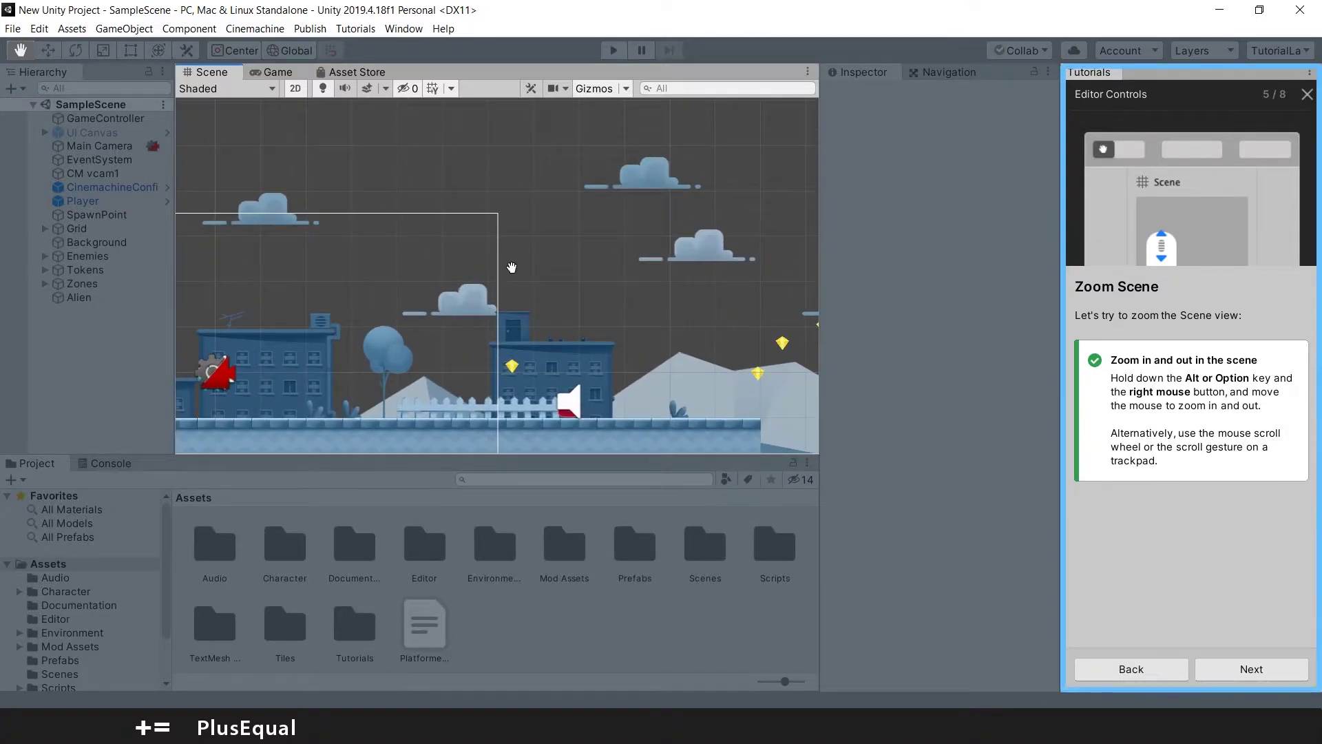
scroll(505, 243, "down", 5)
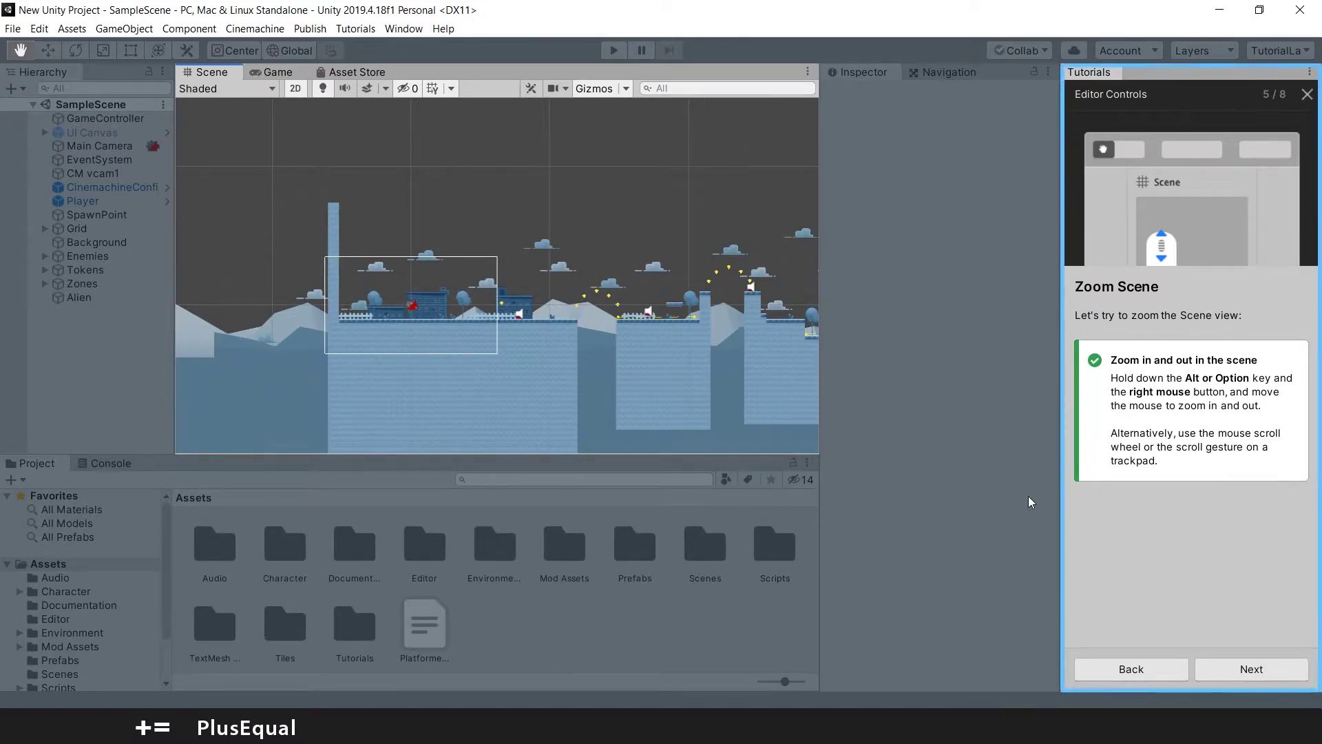
left_click(1230, 668)
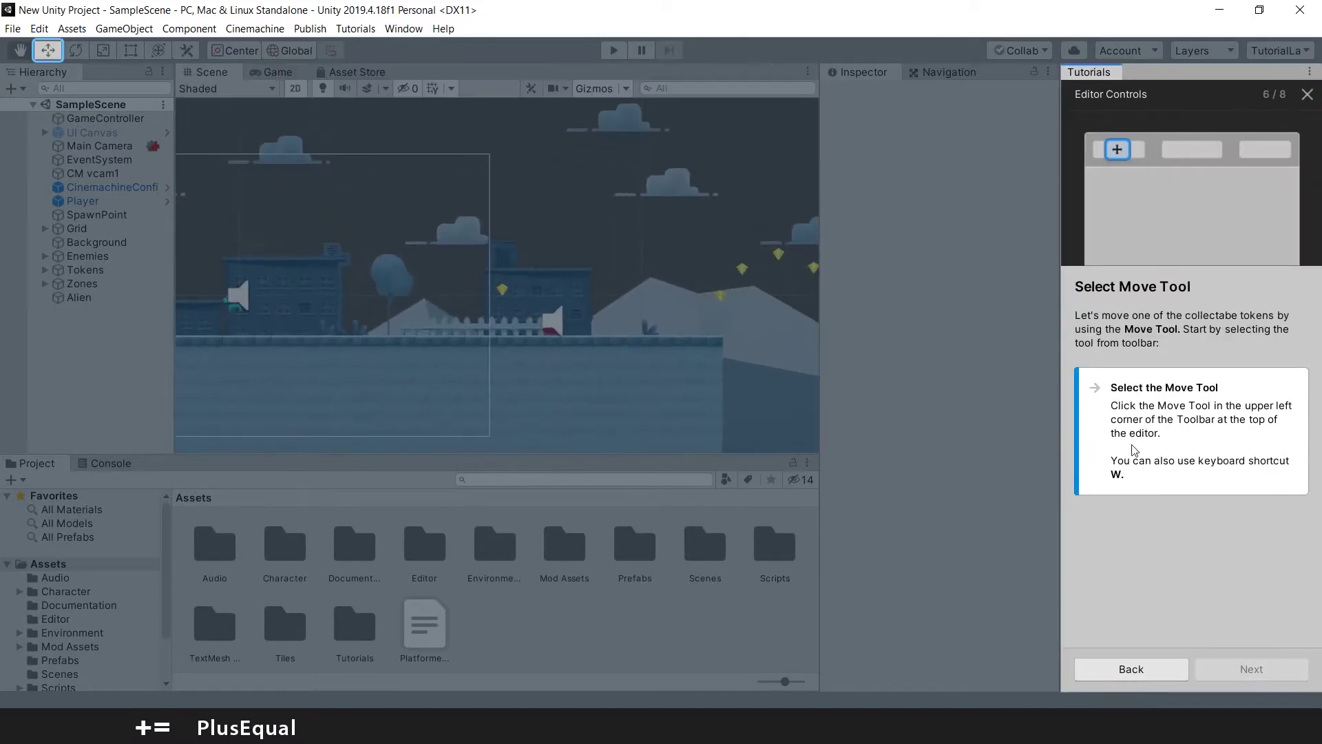
Step: With the Move Tool, drag the yellow token left to X 2.97, Y -0.26 and finish the tutorial
left_click(44, 54)
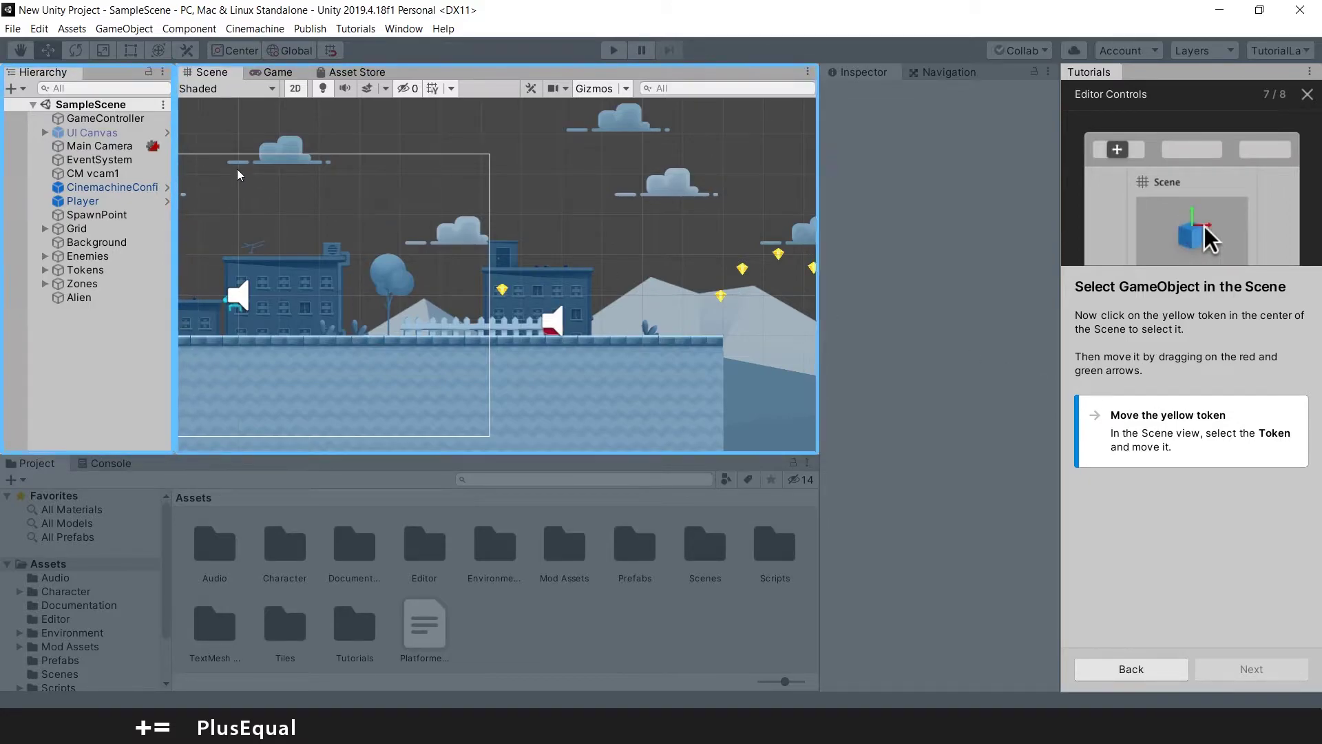
left_click(502, 291)
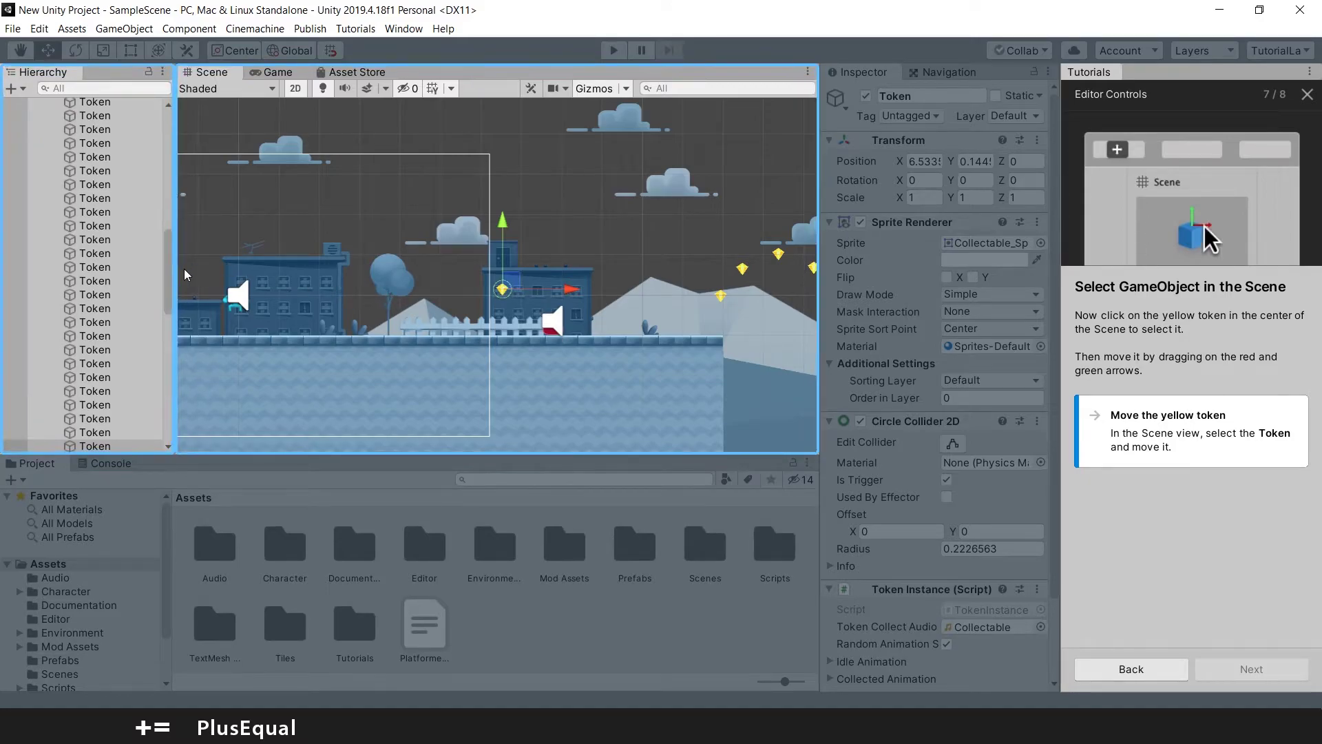
scroll(157, 345, "down", 5)
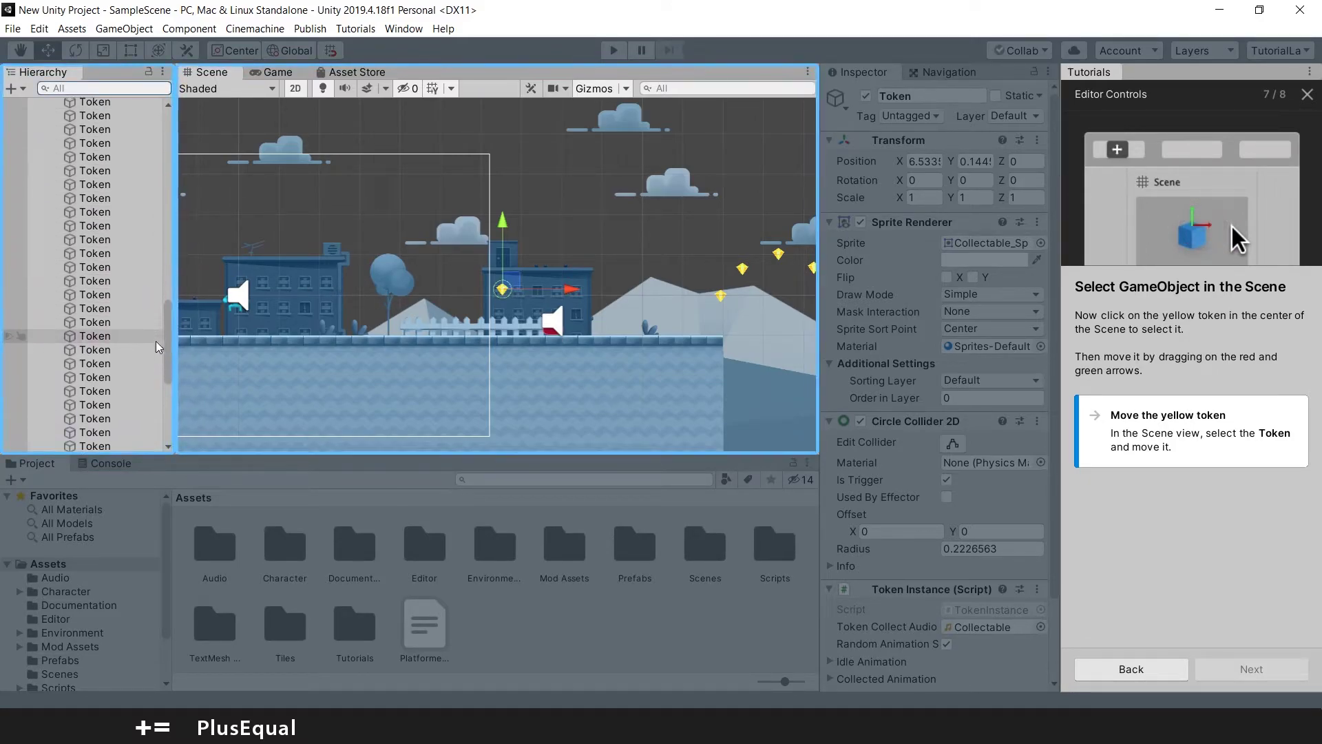
scroll(157, 344, "up", 10)
scroll(103, 275, "down", 3)
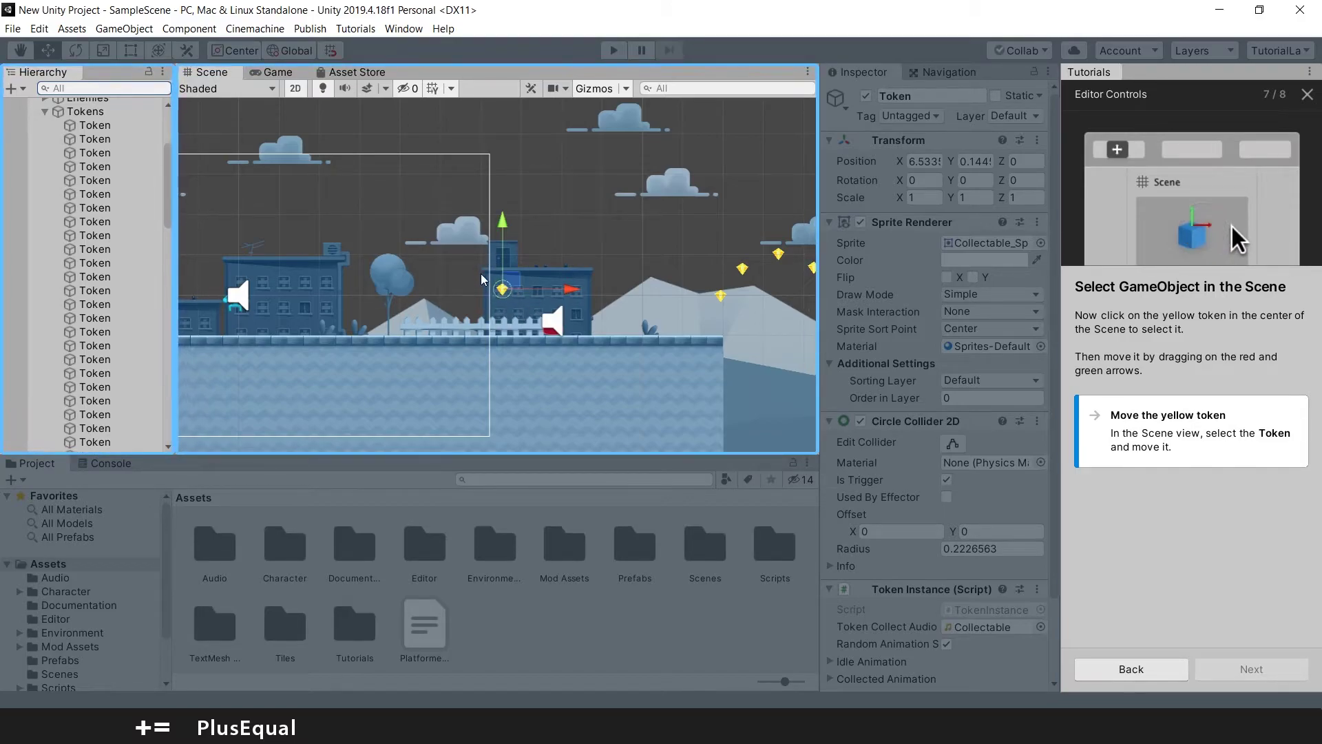
left_click_drag(513, 287, 371, 304)
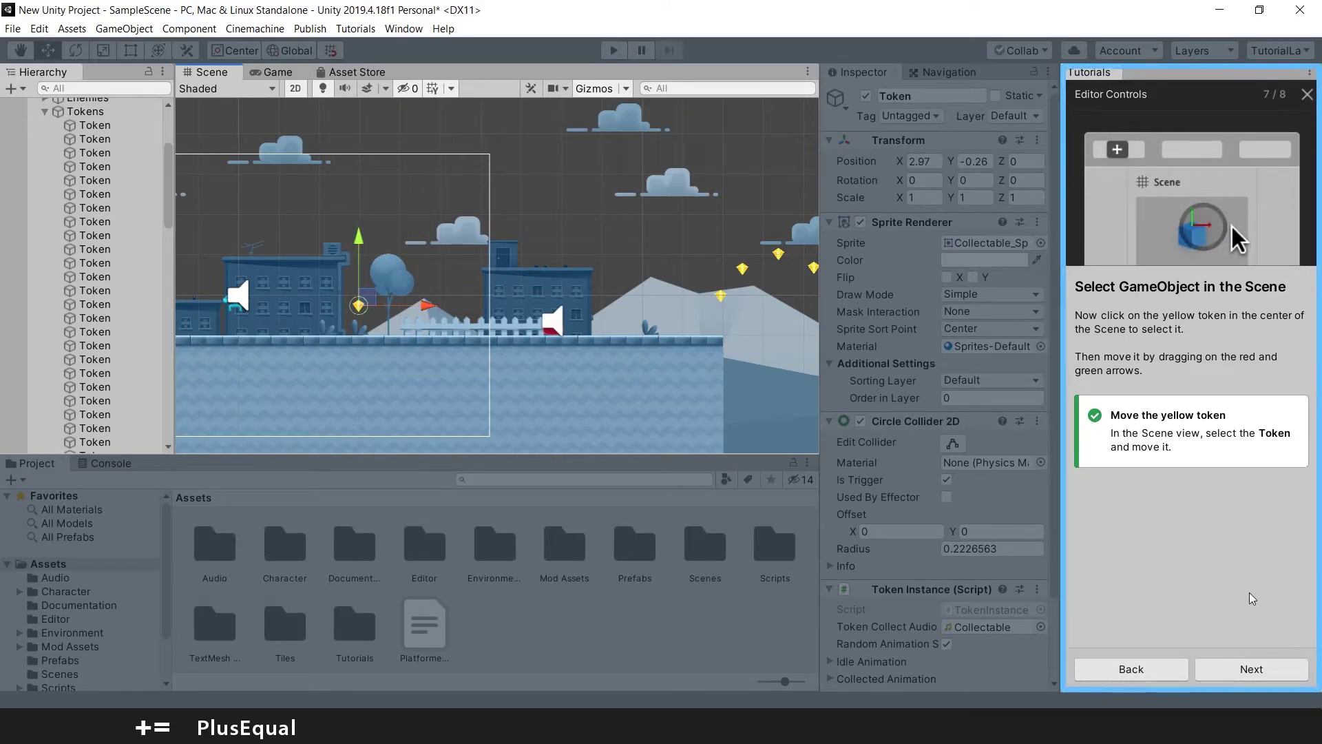
left_click(1250, 668)
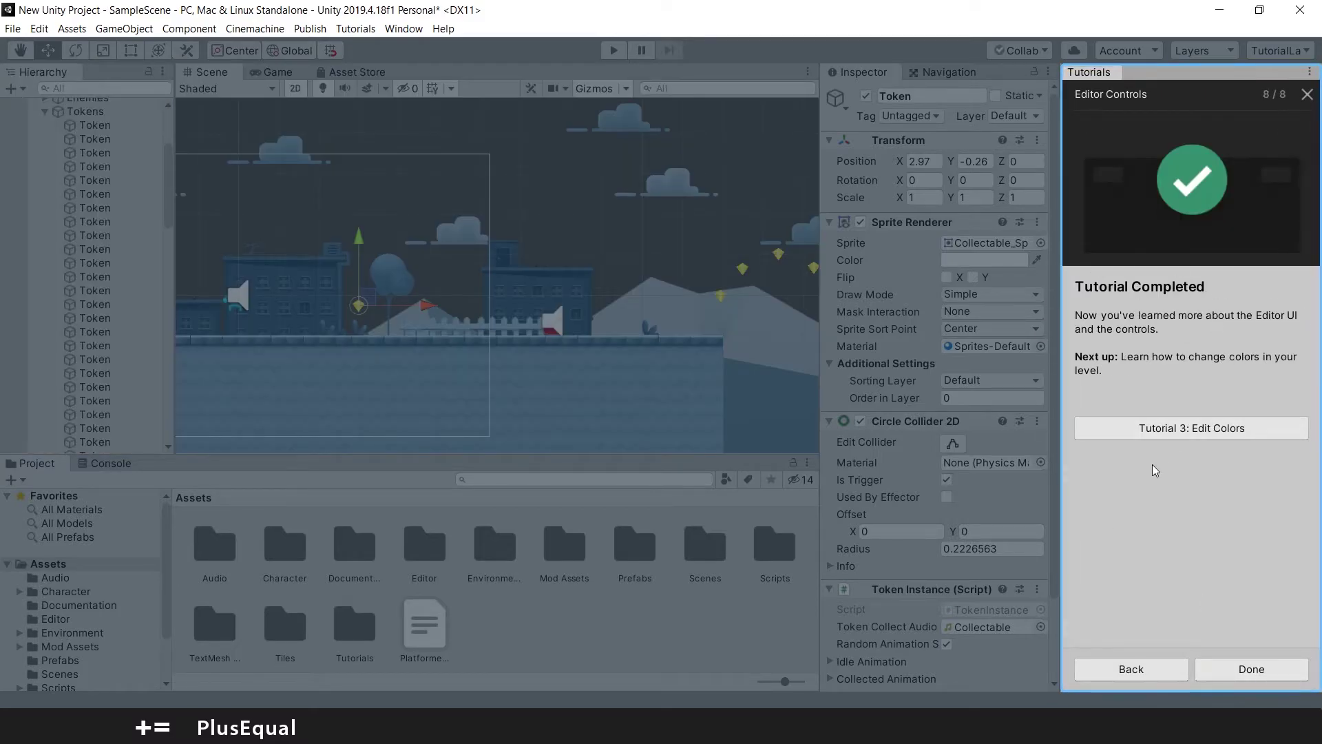
Step: Start the Edit Colors tutorial, select Player in the Hierarchy, and advance to step 3
left_click(1175, 427)
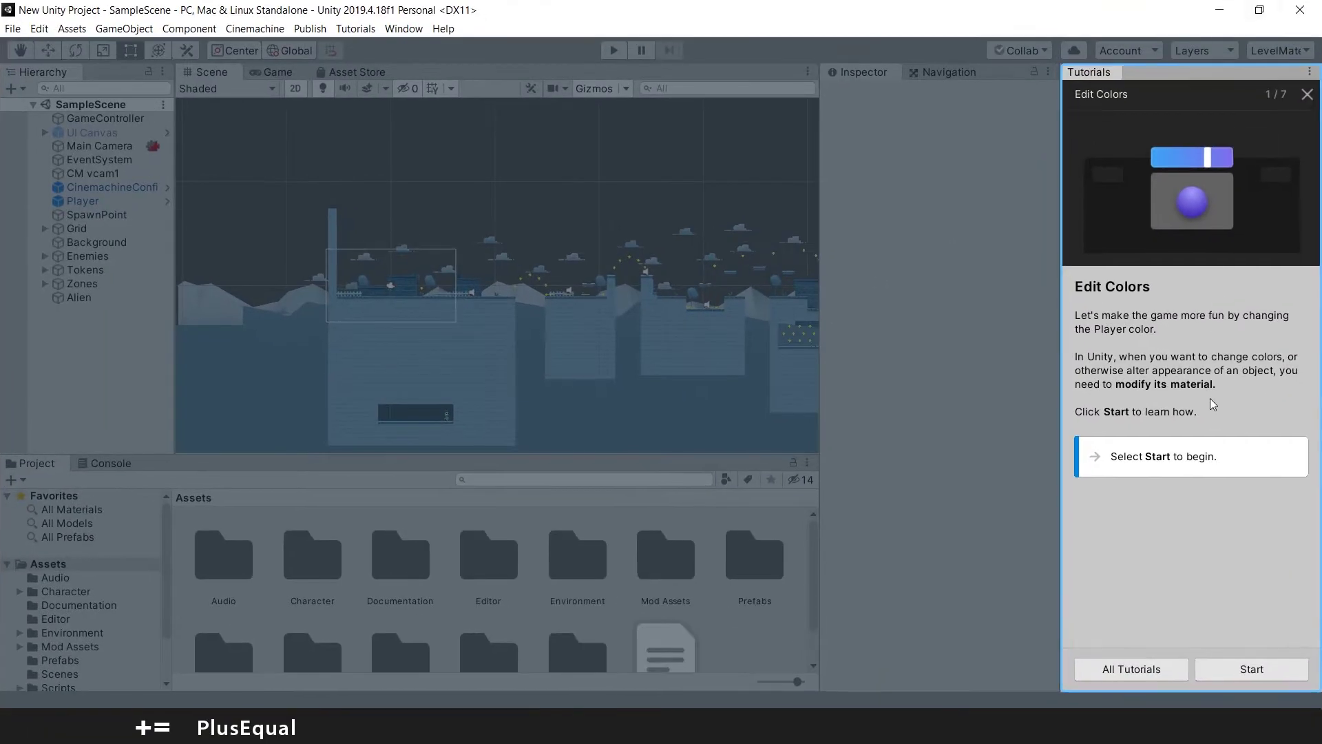
left_click(1262, 672)
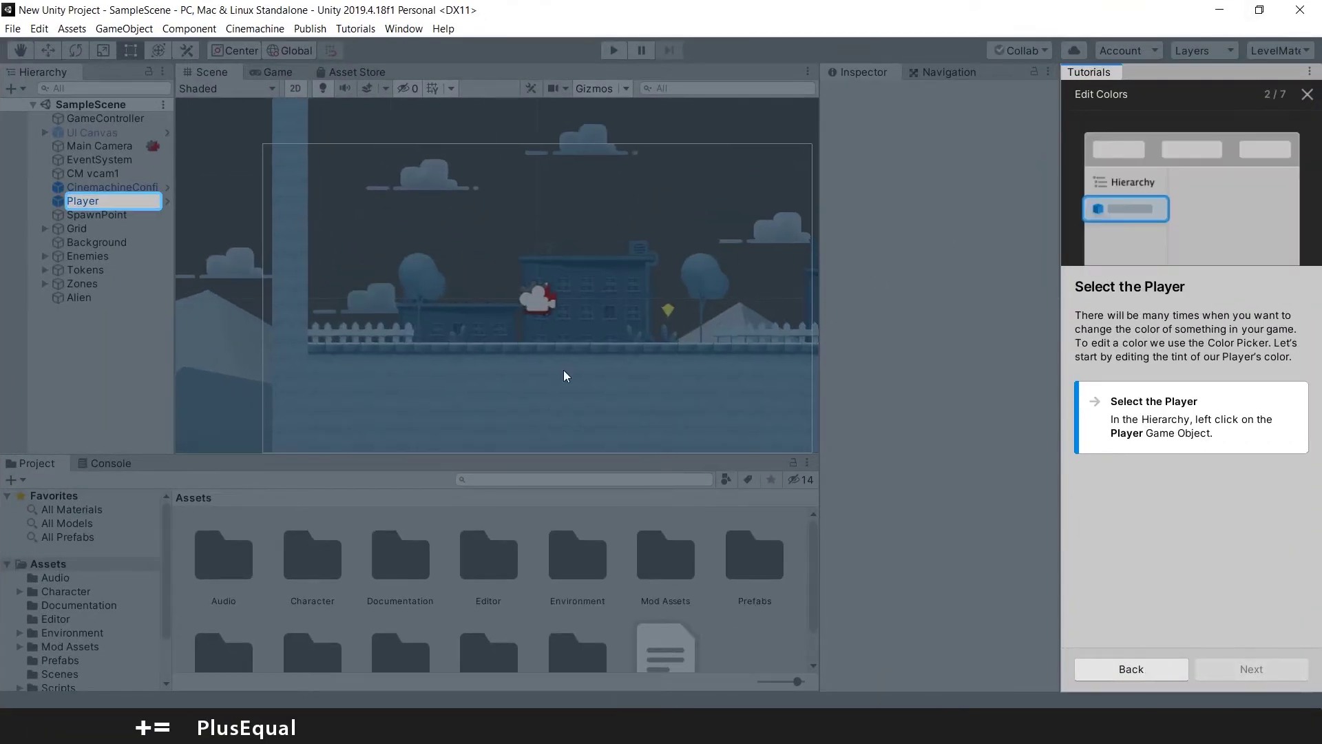
left_click(97, 201)
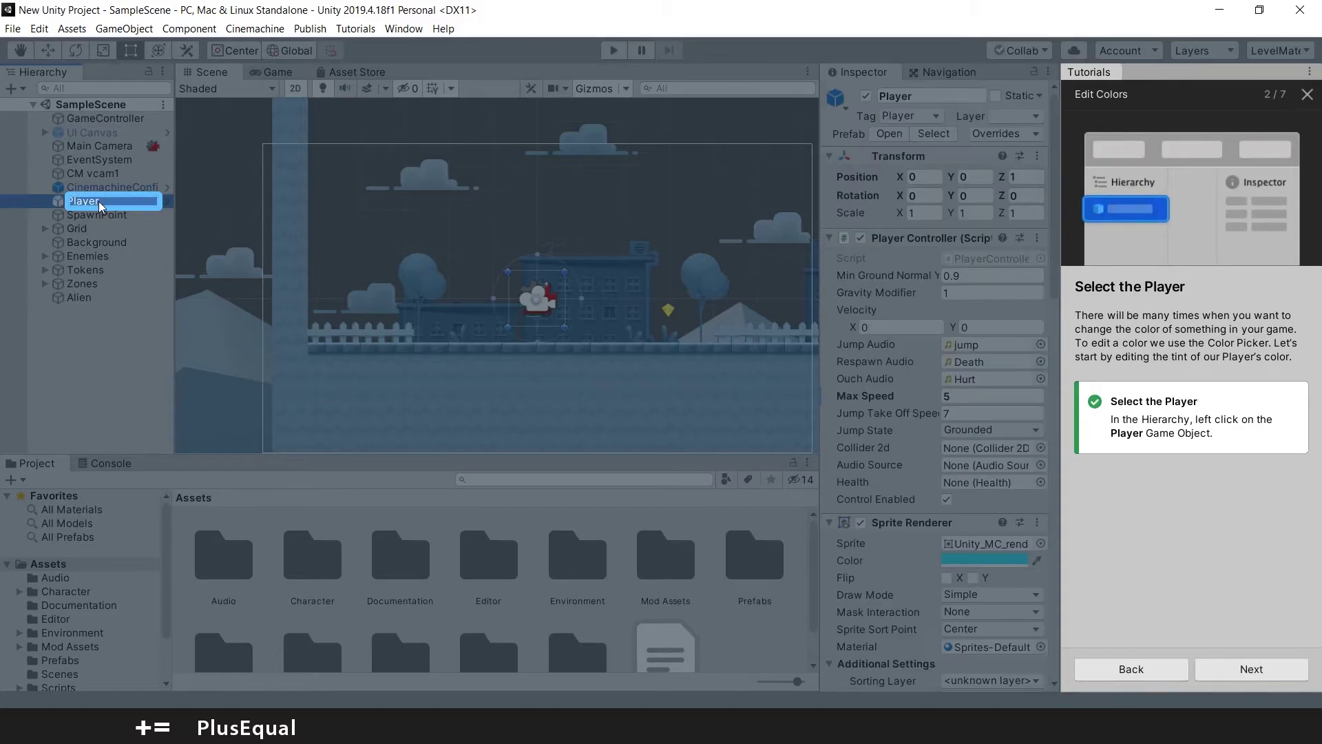
left_click(1272, 671)
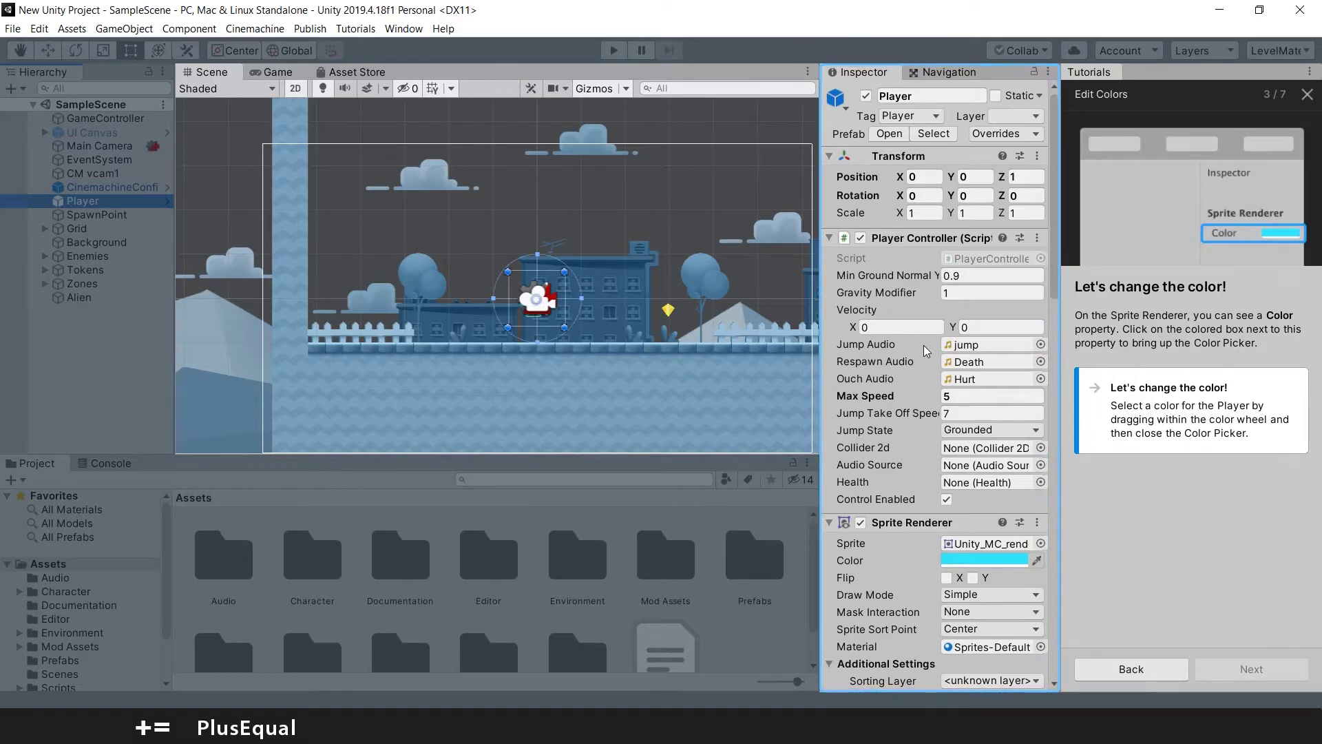
Step: Set the Player's Sprite Renderer colour to orange EA713B in the Color Picker
left_click(987, 559)
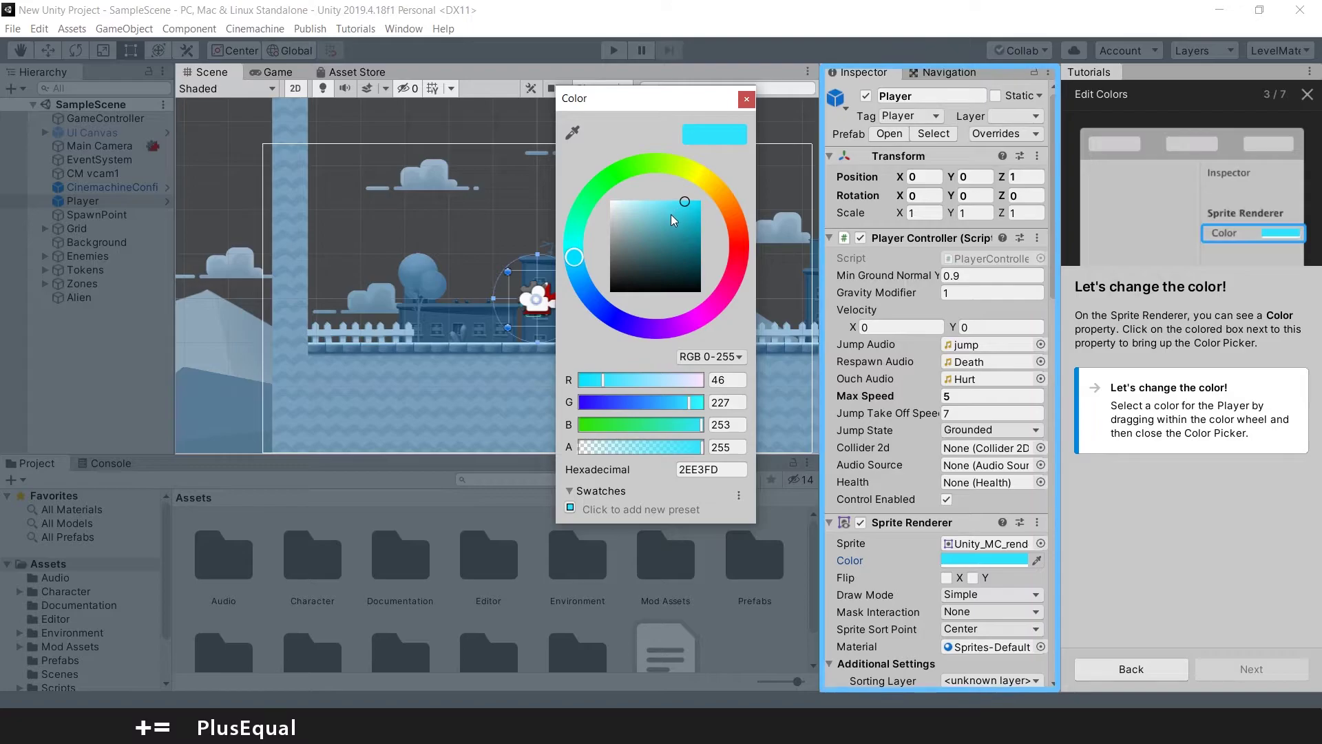
left_click_drag(672, 218, 700, 226)
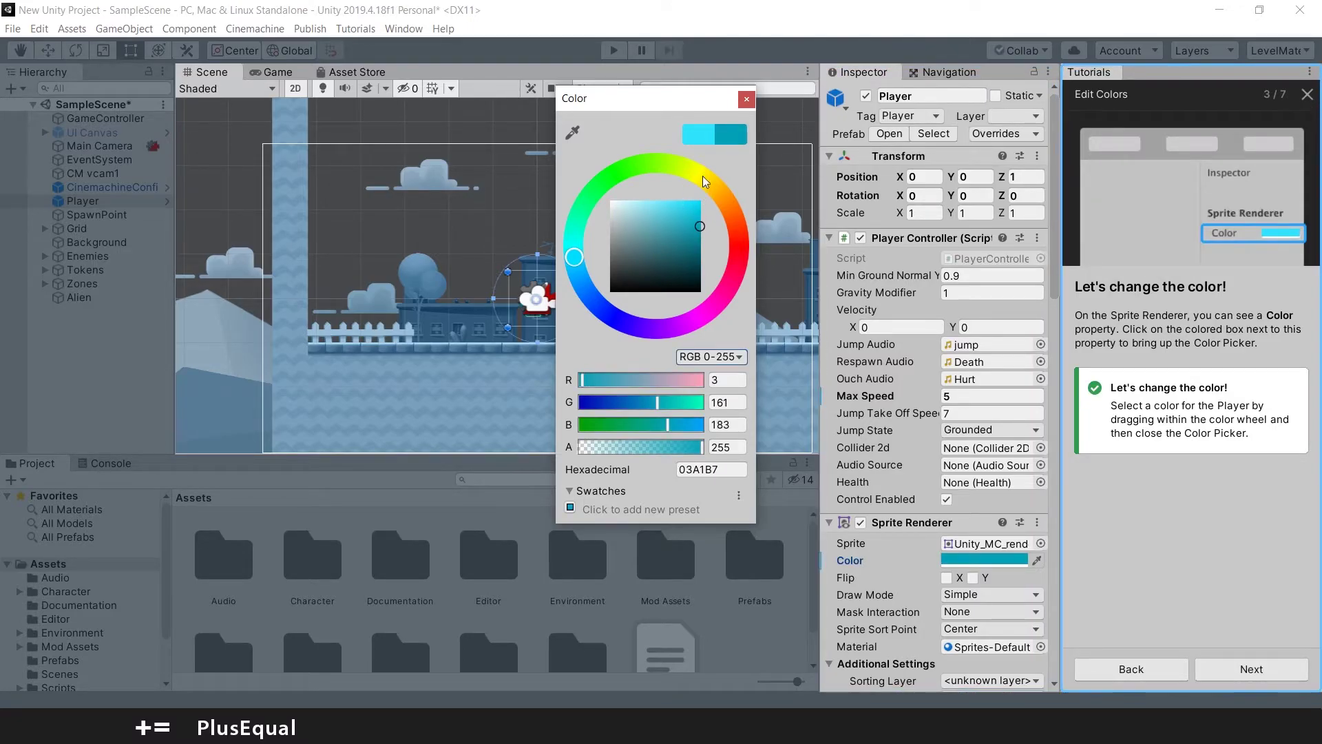
left_click_drag(703, 176, 704, 171)
mouse_move(685, 219)
left_mouse_down()
mouse_move(676, 207)
mouse_move(742, 230)
mouse_move(741, 218)
left_mouse_up()
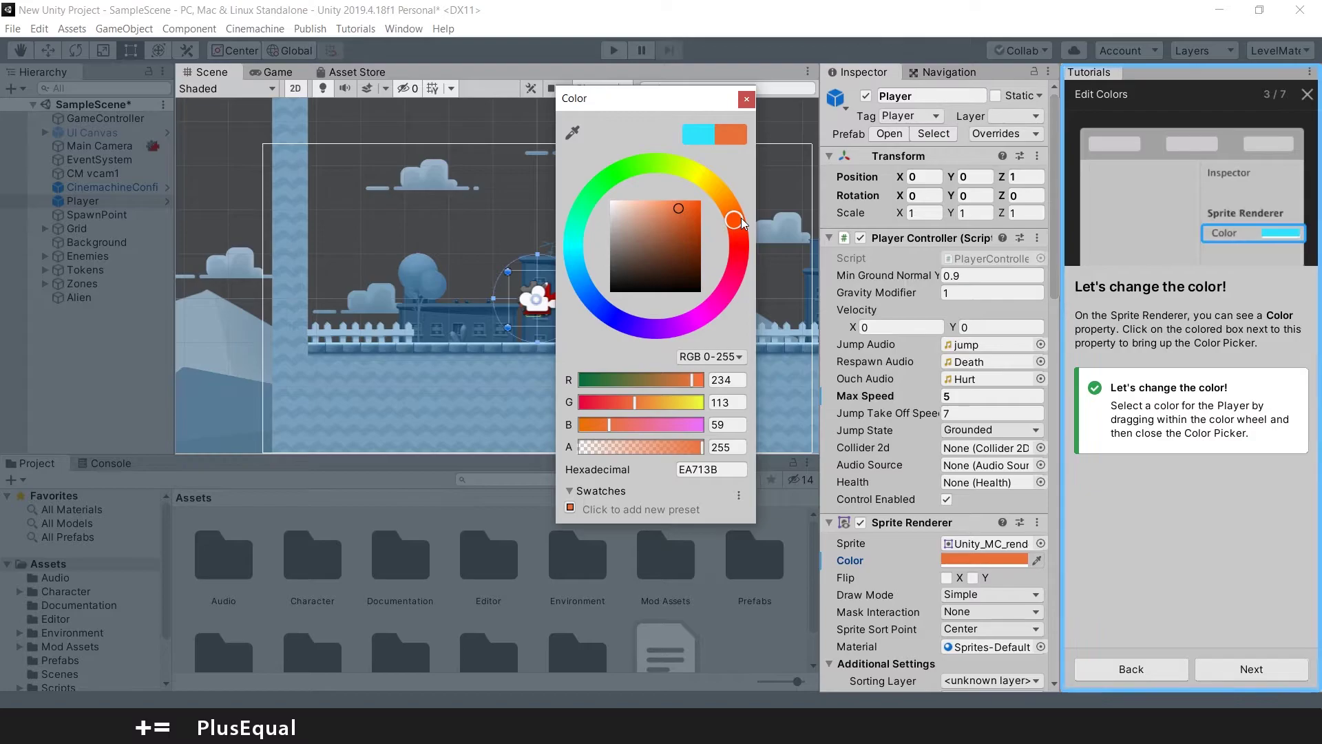
left_click(748, 100)
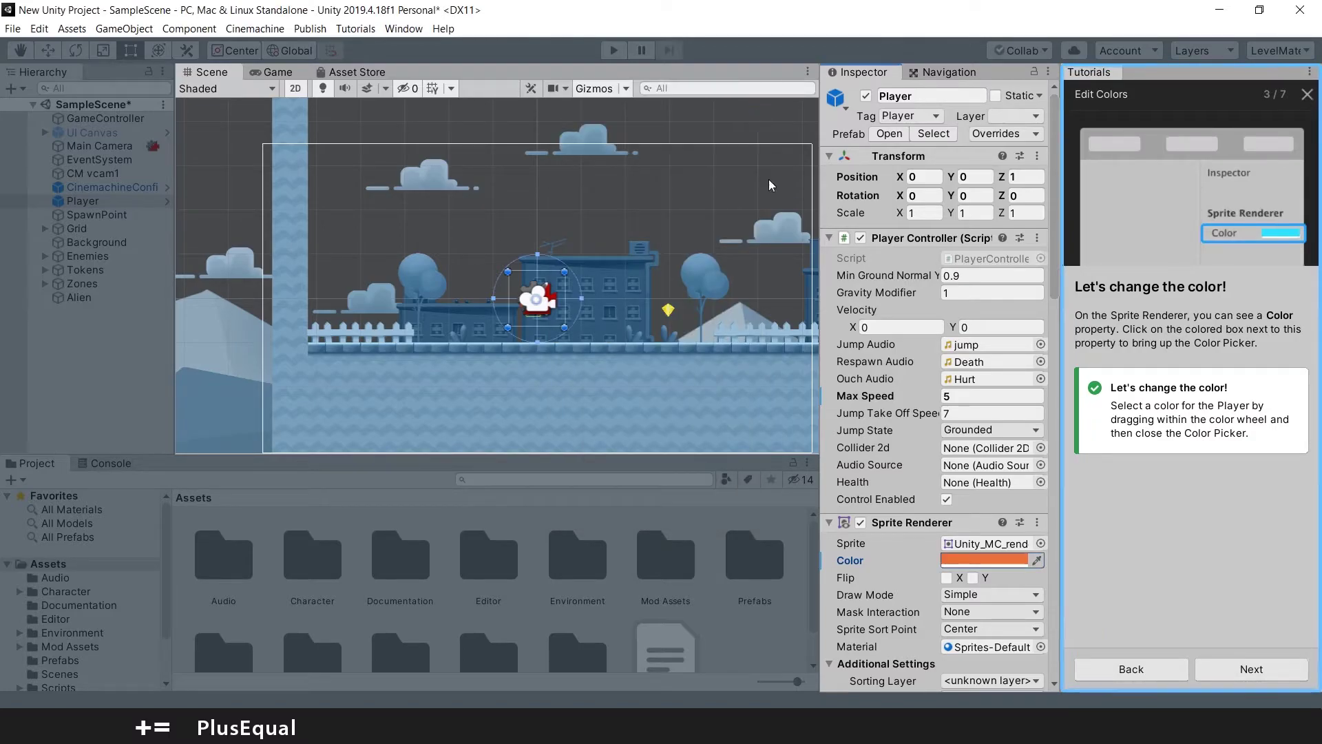
Step: Playtest the orange player by running left and right and jumping, then exit Play Mode
left_click(1261, 669)
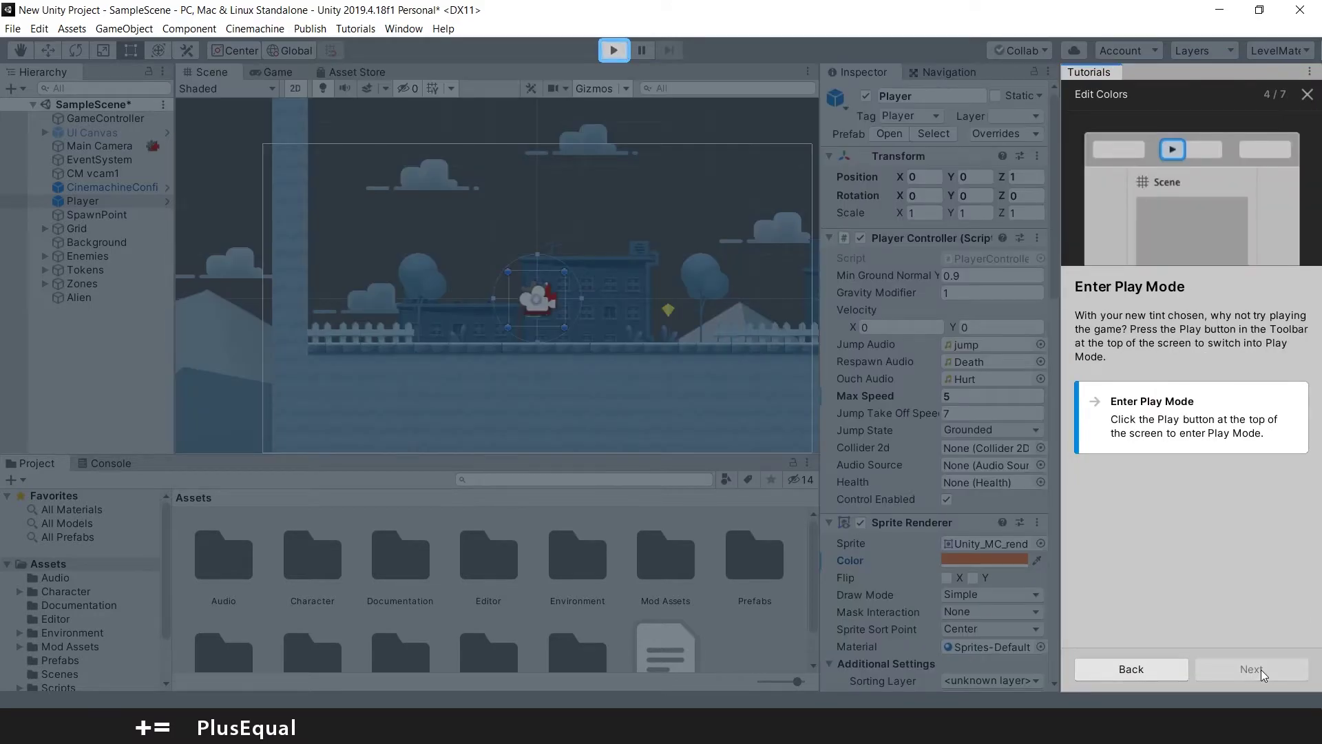
left_click(612, 51)
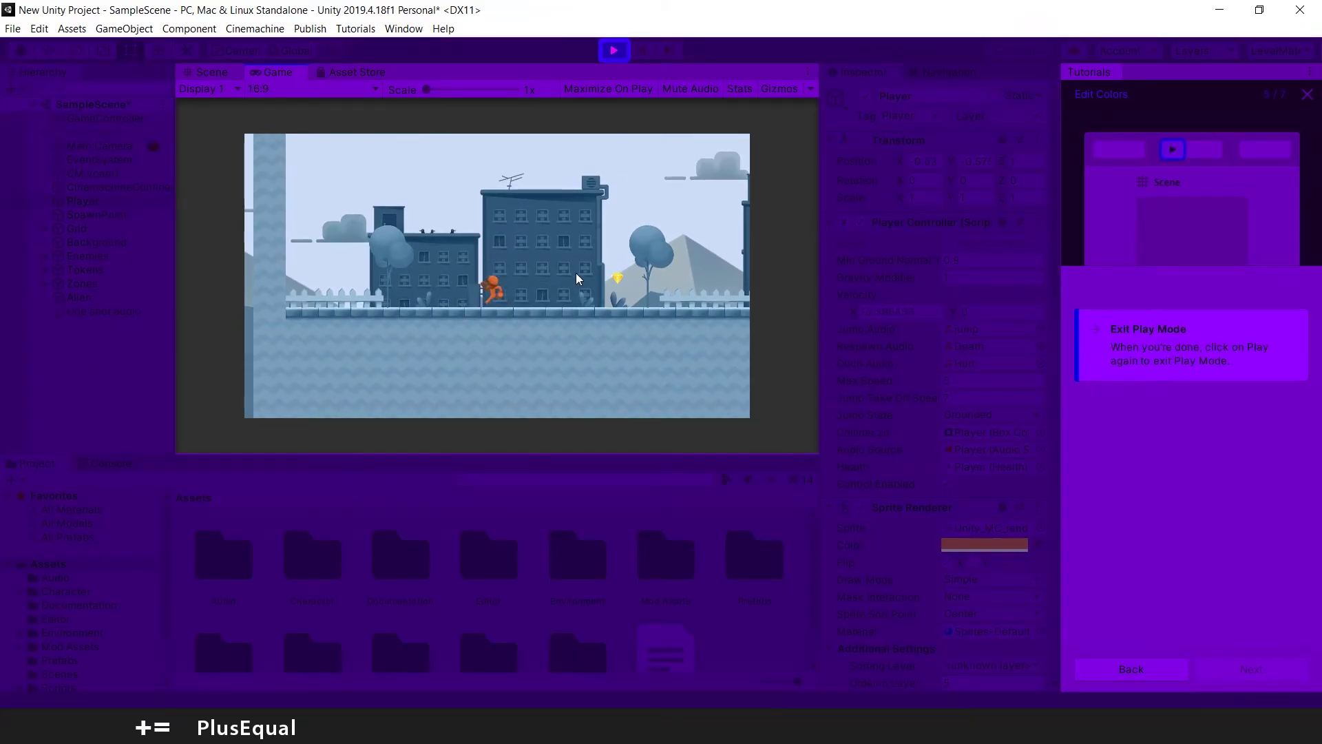
key("Left")
key("Right")
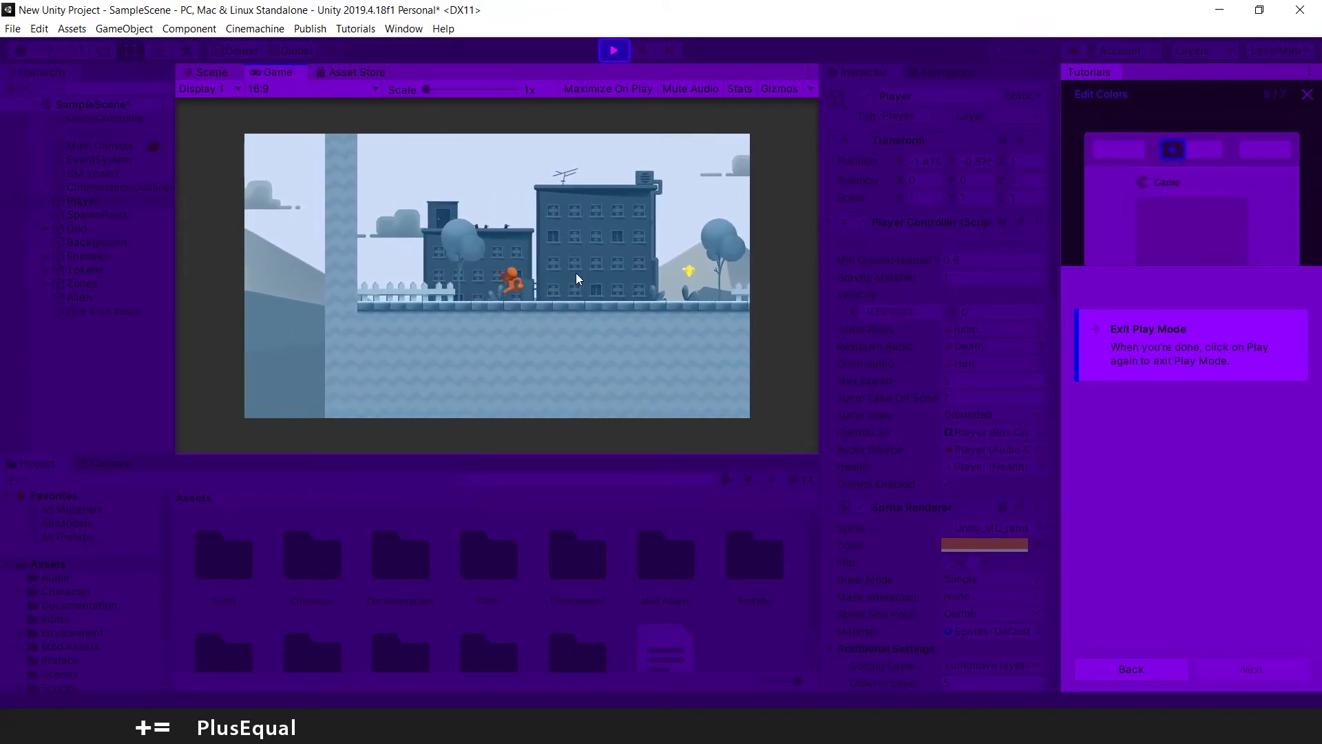
key("space")
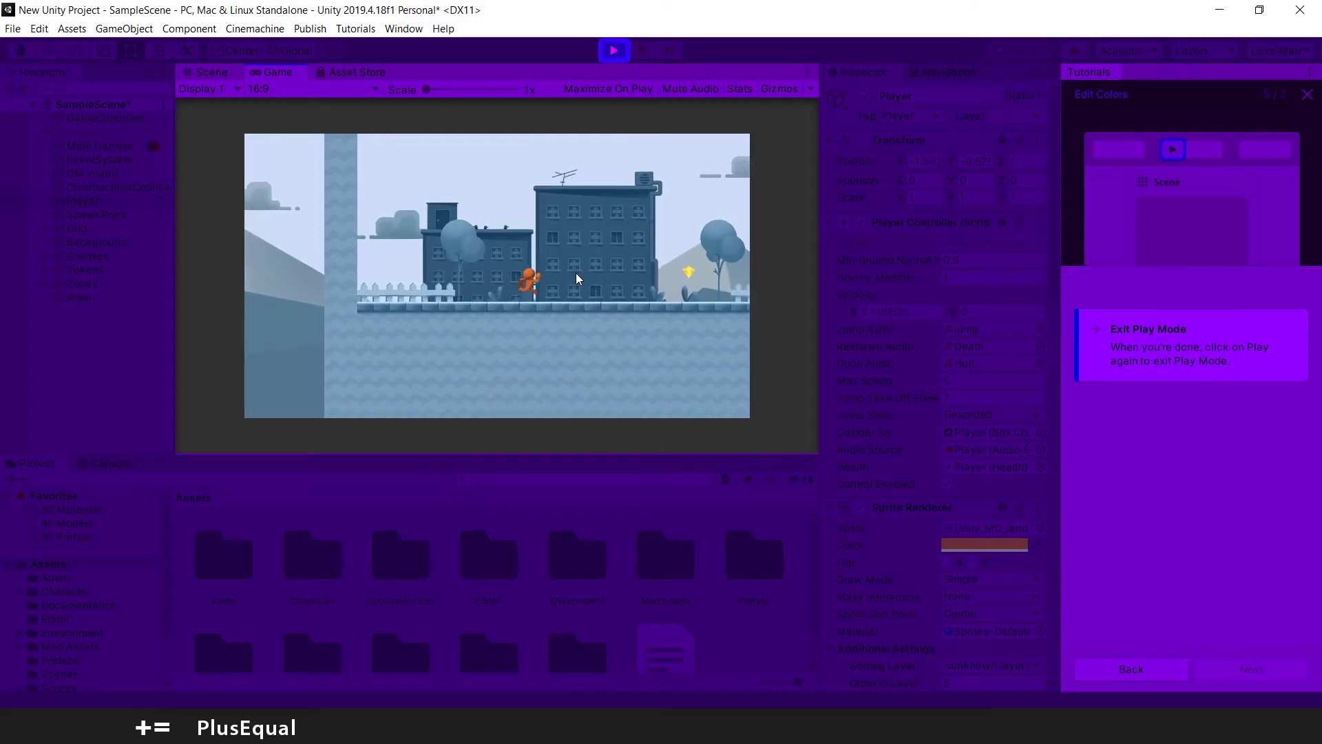
key("ctrl+p")
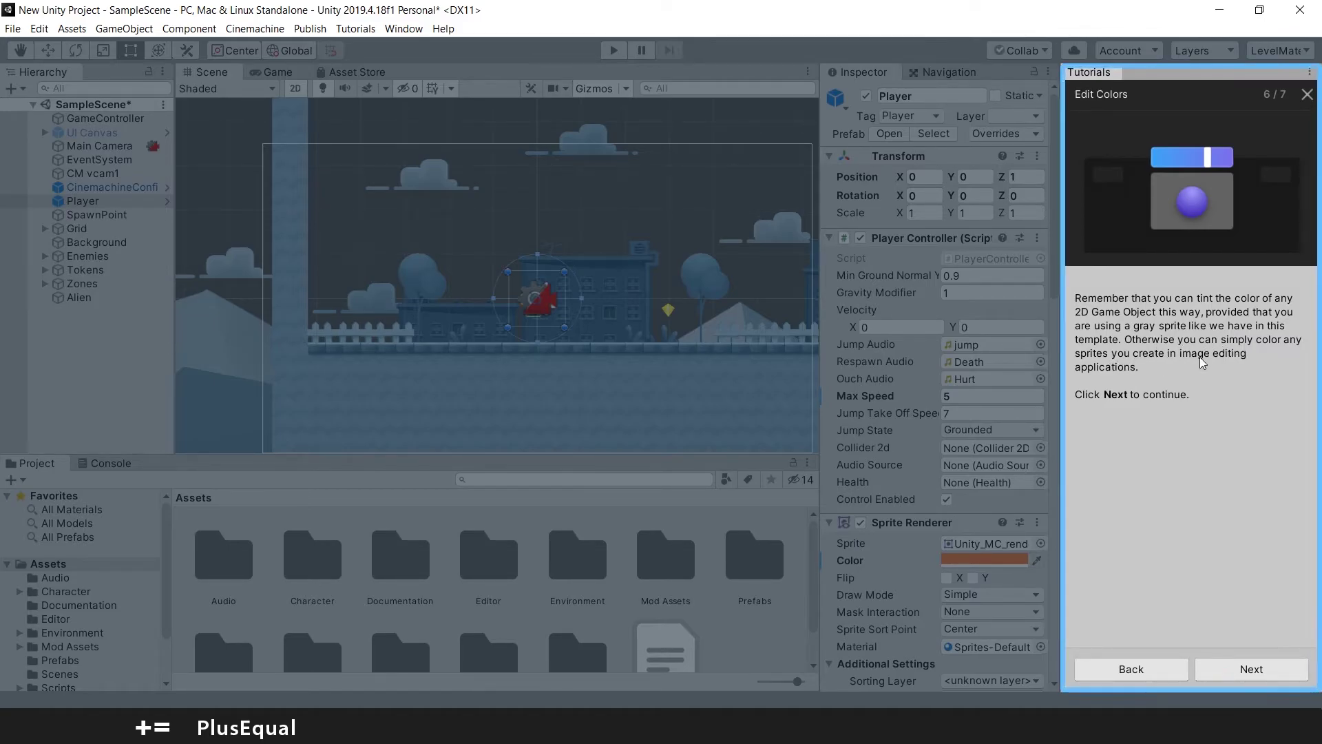
Step: Finish Edit Colors, start Add an Enemy, and drag the Enemy prefab near the player
left_click(1251, 670)
left_click(1185, 387)
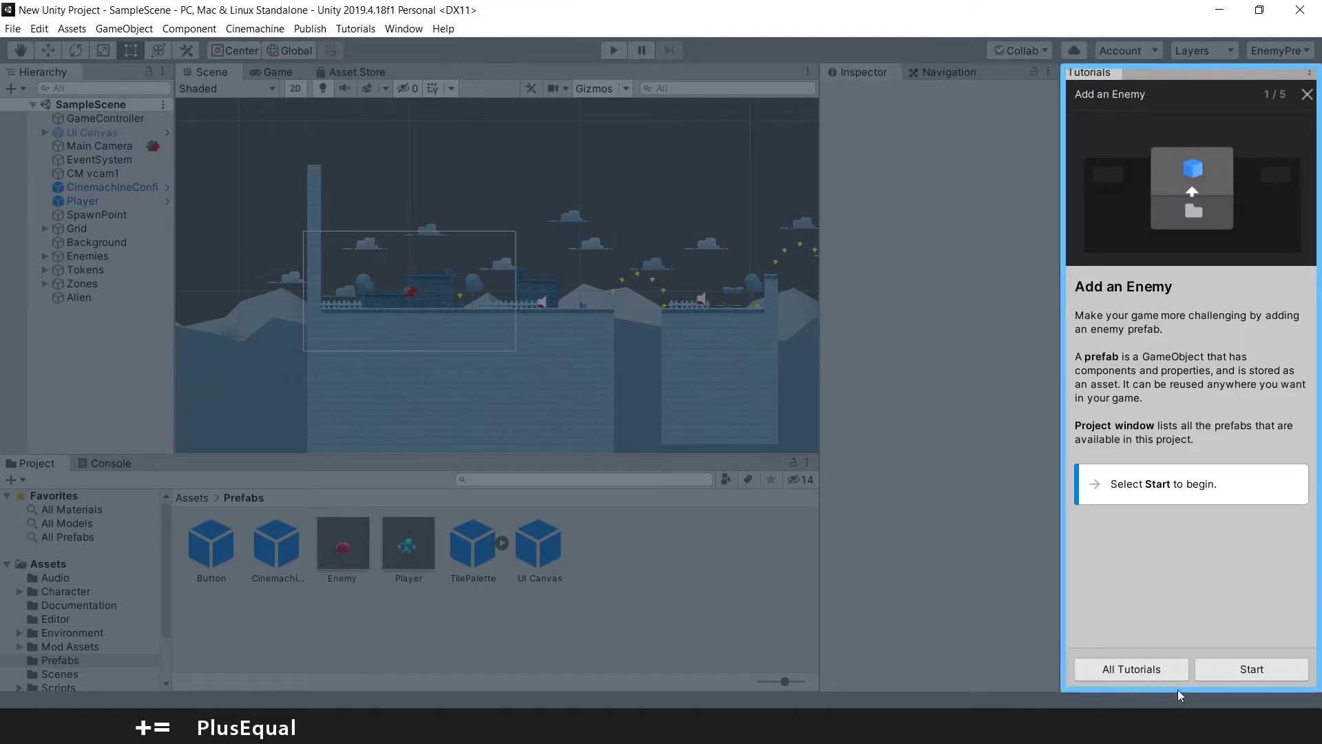
left_click(1287, 674)
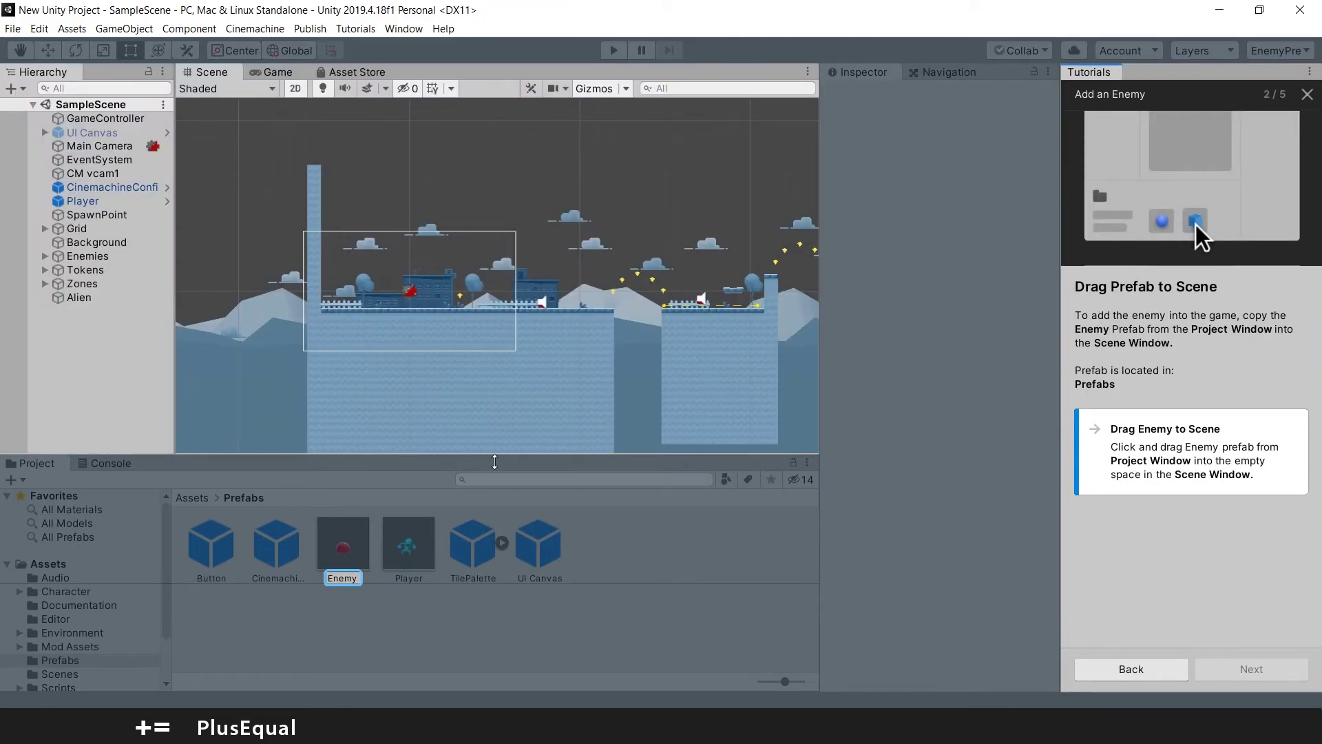
left_click(344, 582)
left_click_drag(353, 582, 438, 307)
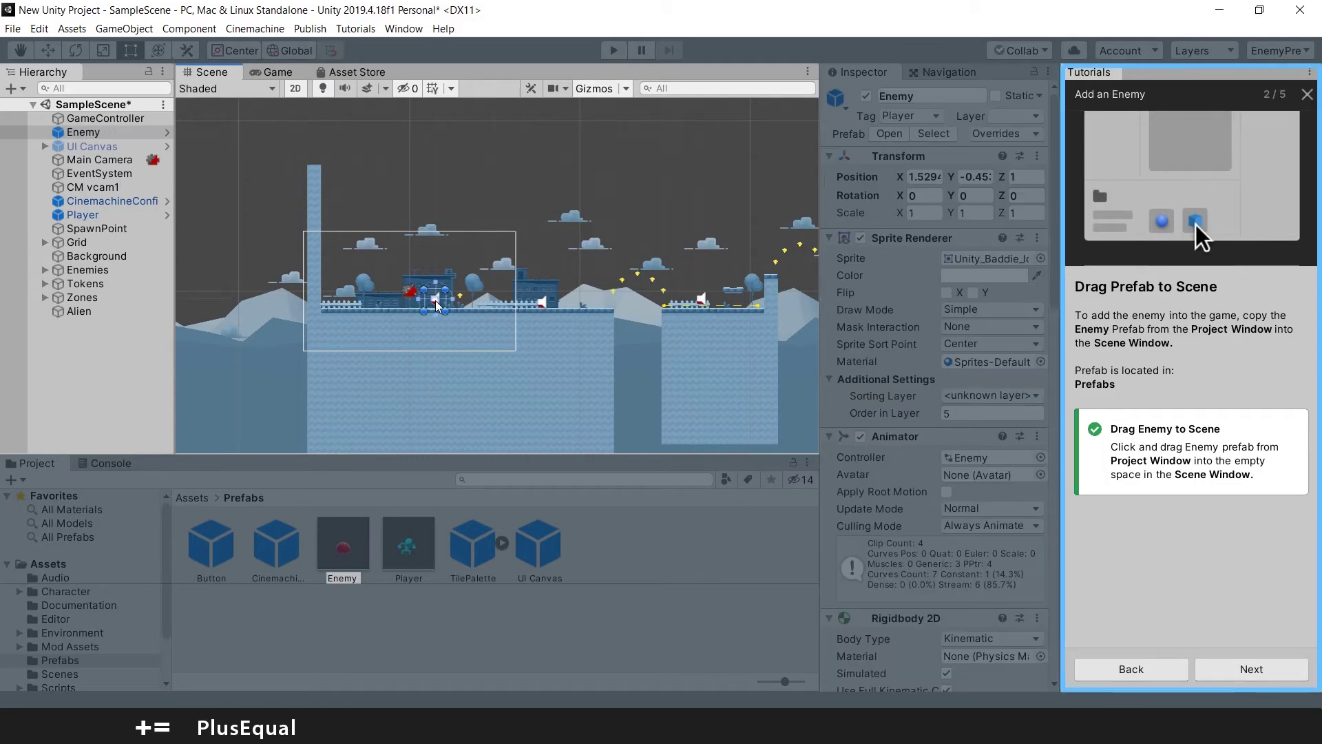
Step: With the Move Tool, slide the Enemy right to X 3.36 and finish the tutorial
left_click(1245, 669)
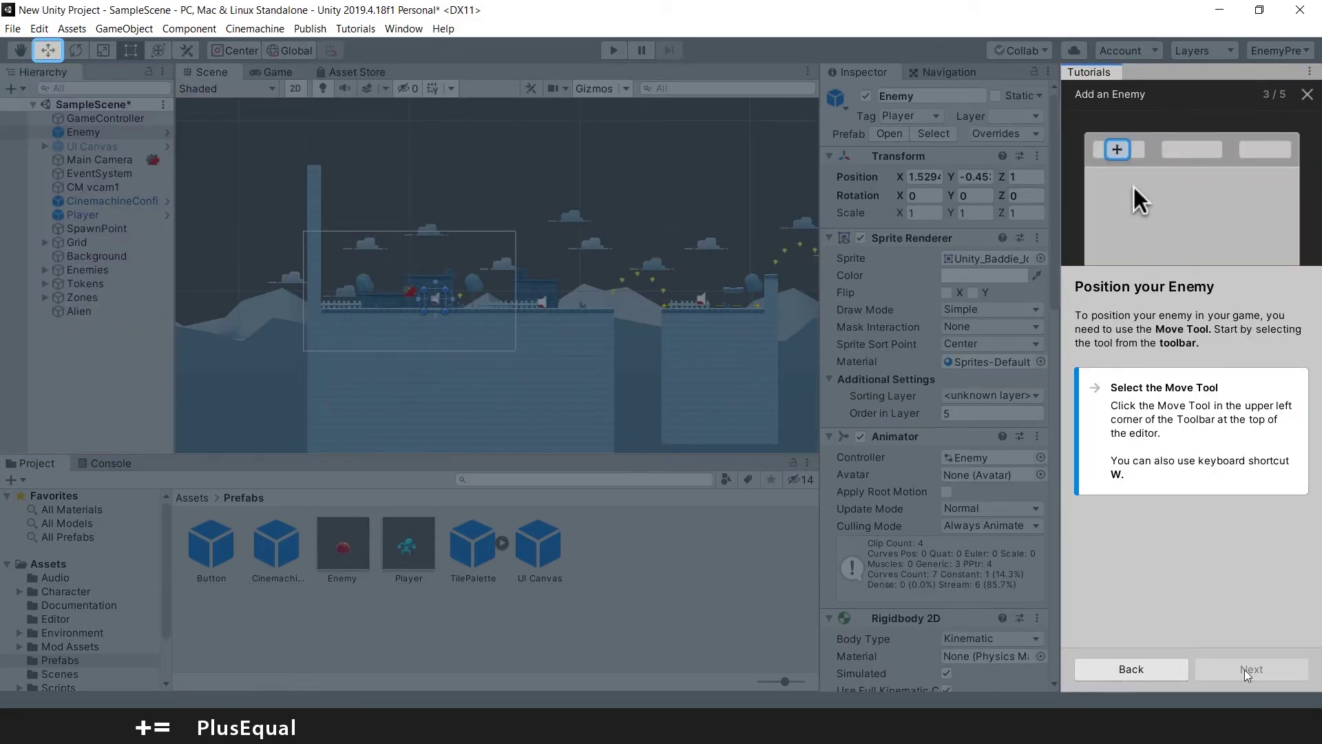
left_click(48, 51)
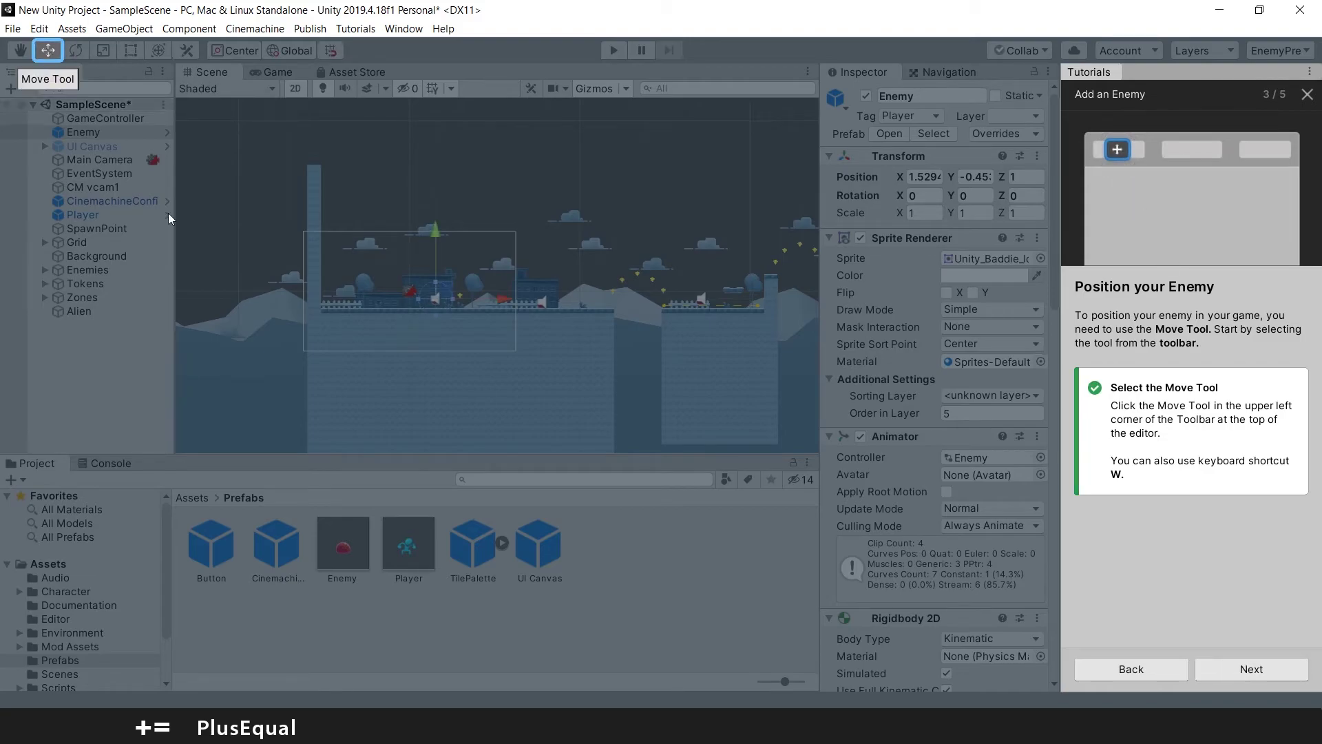
scroll(432, 315, "up", 5)
scroll(432, 315, "up", 3)
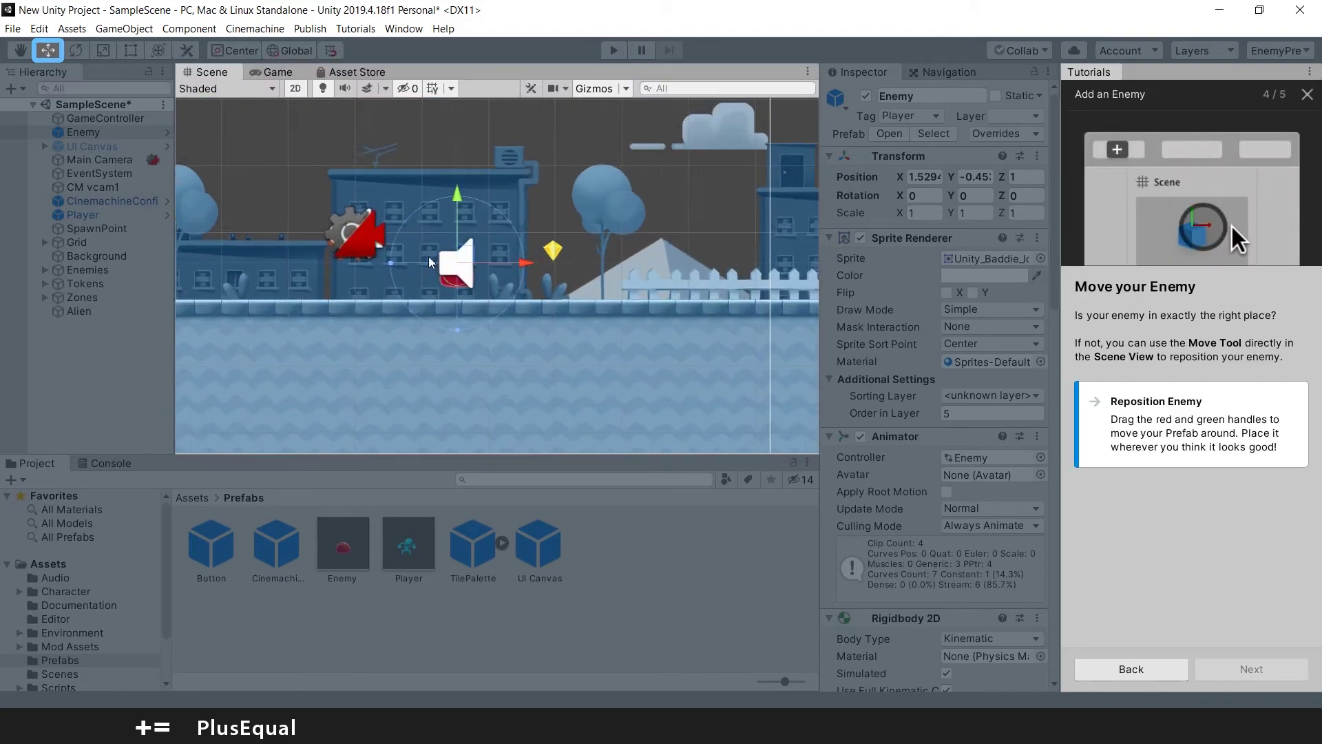
left_click_drag(480, 257, 619, 269)
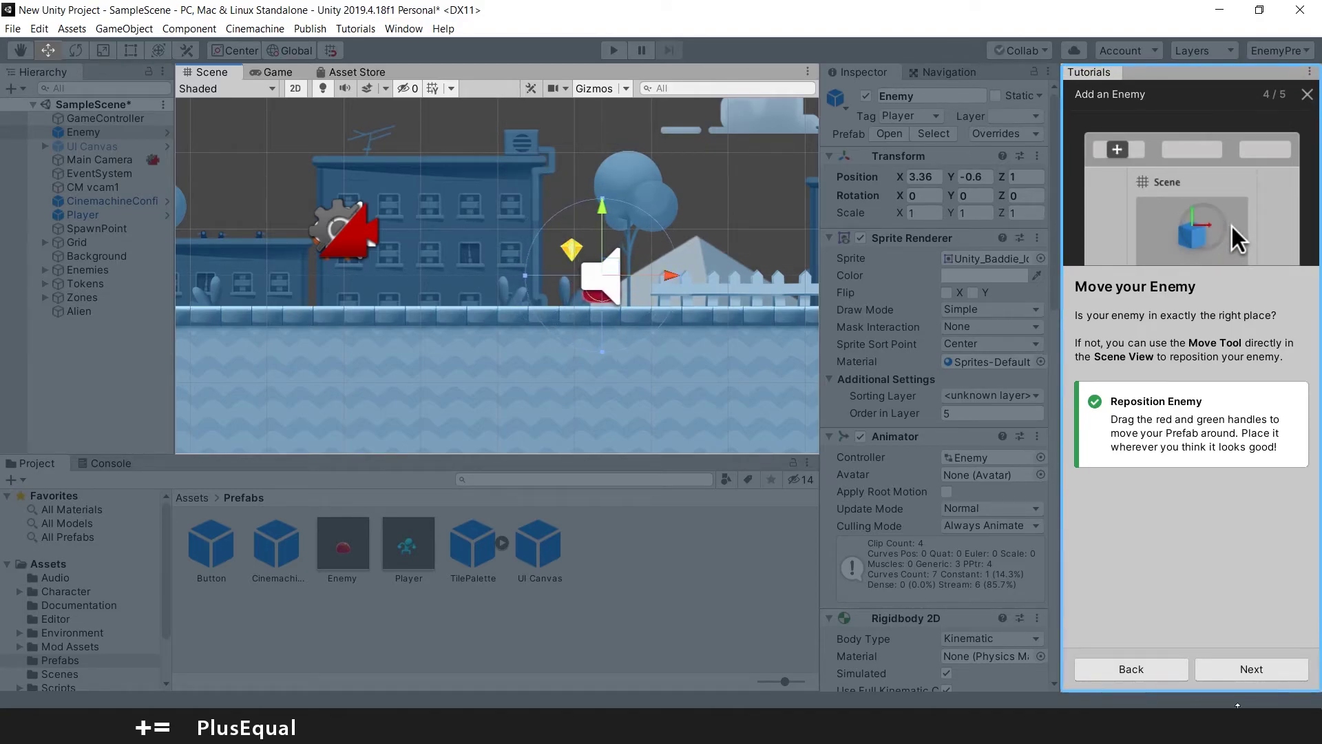
left_click(1255, 672)
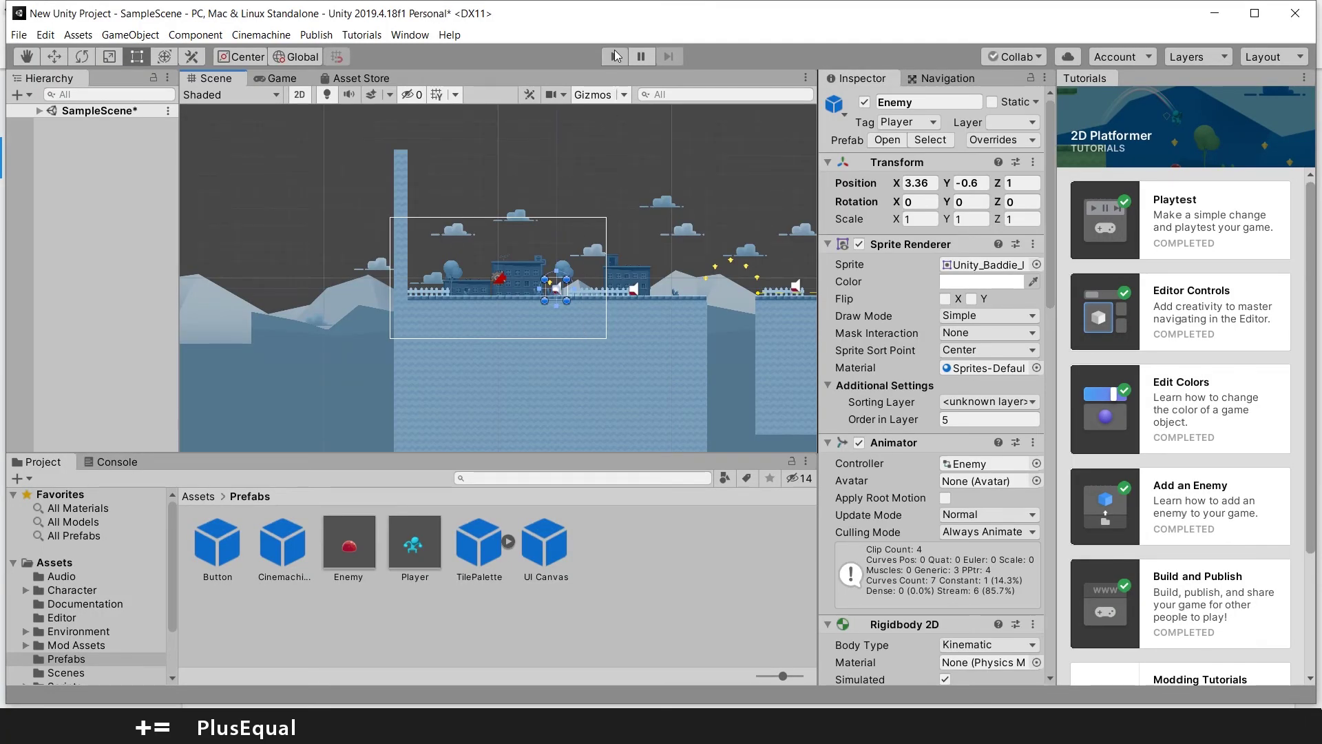
left_click(614, 53)
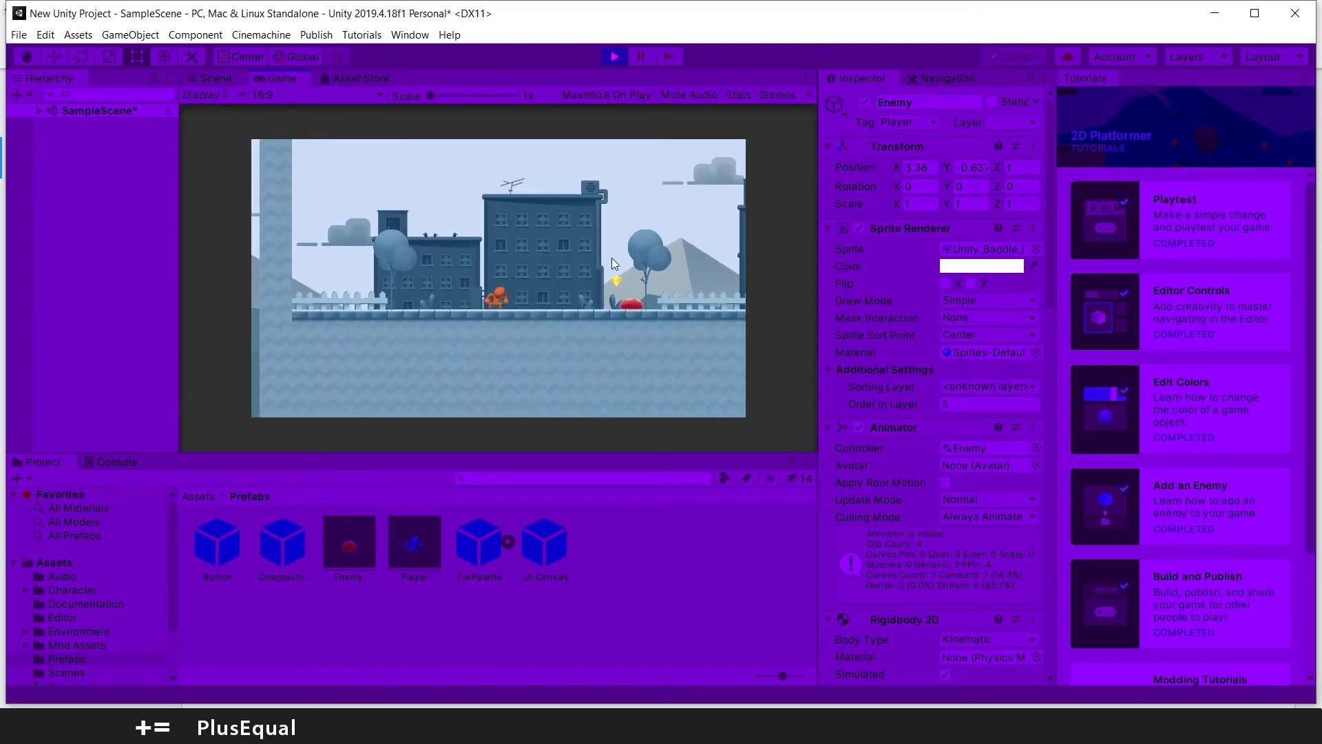
key("Right")
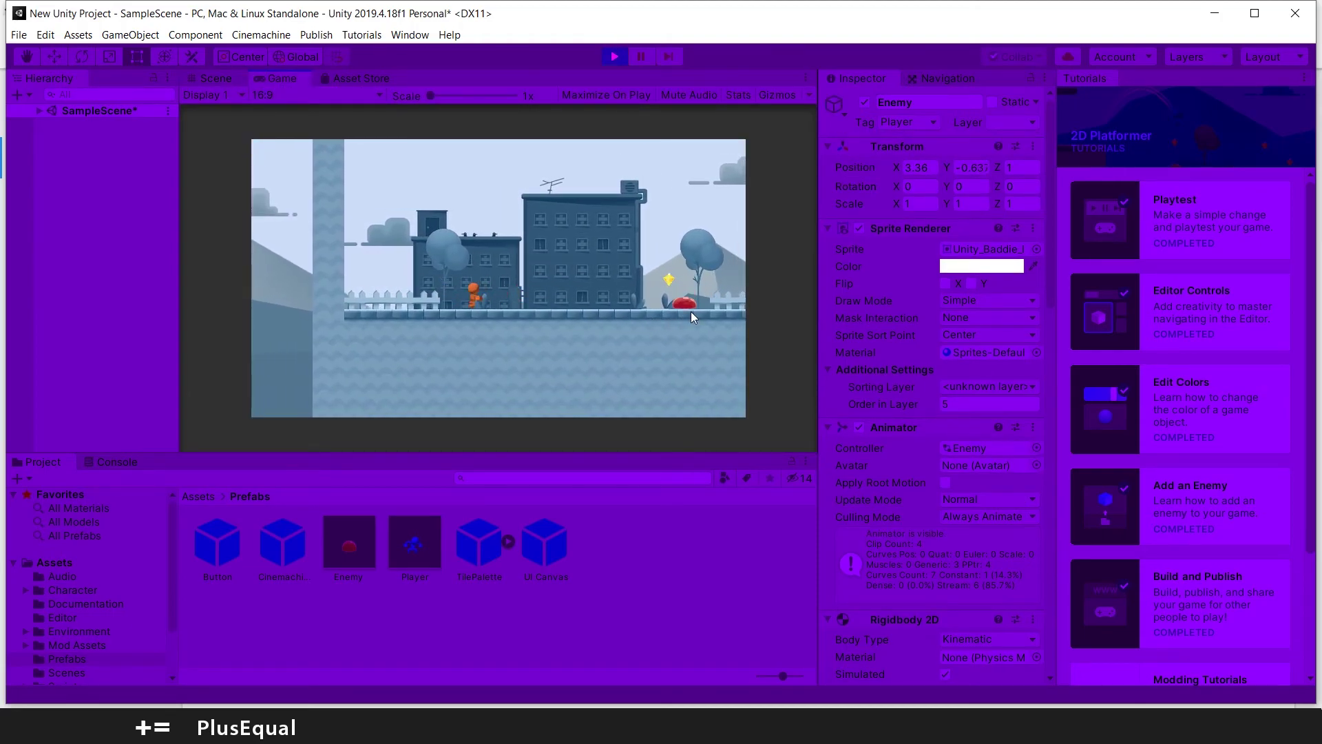
key("Right")
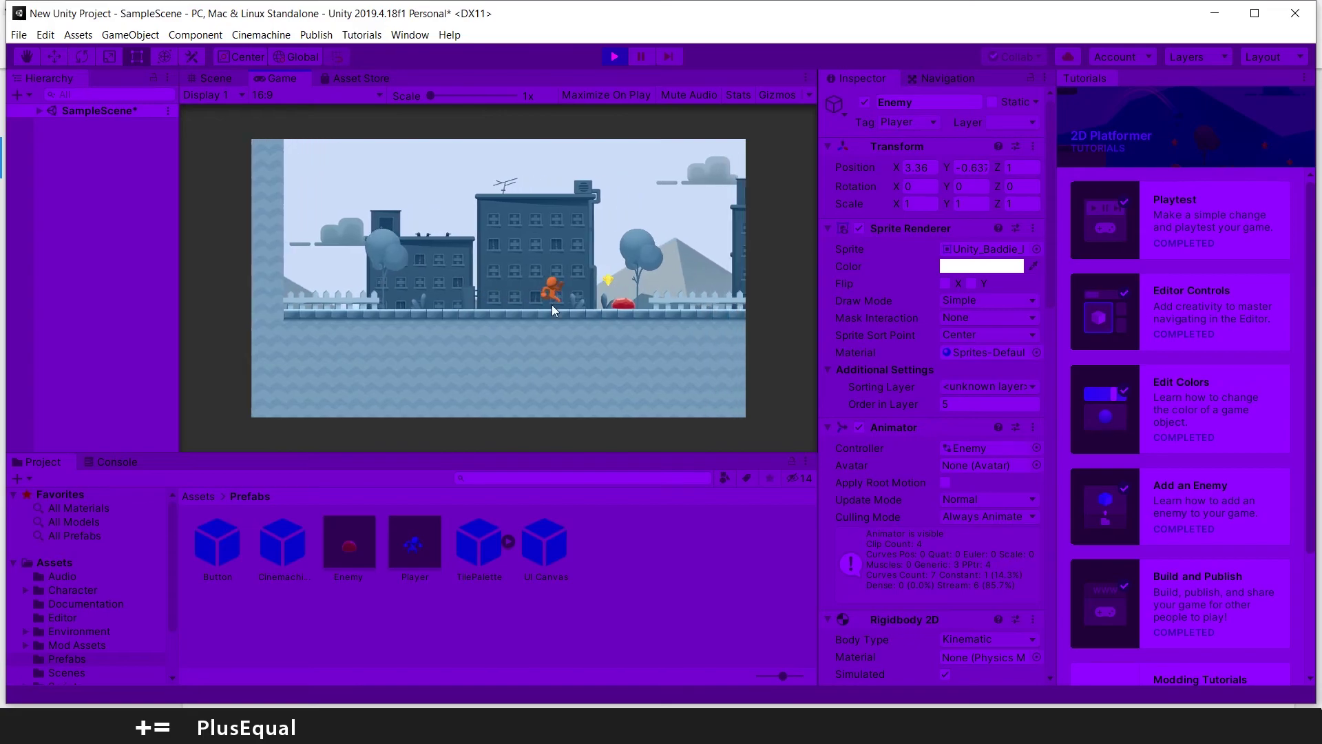
key("Right")
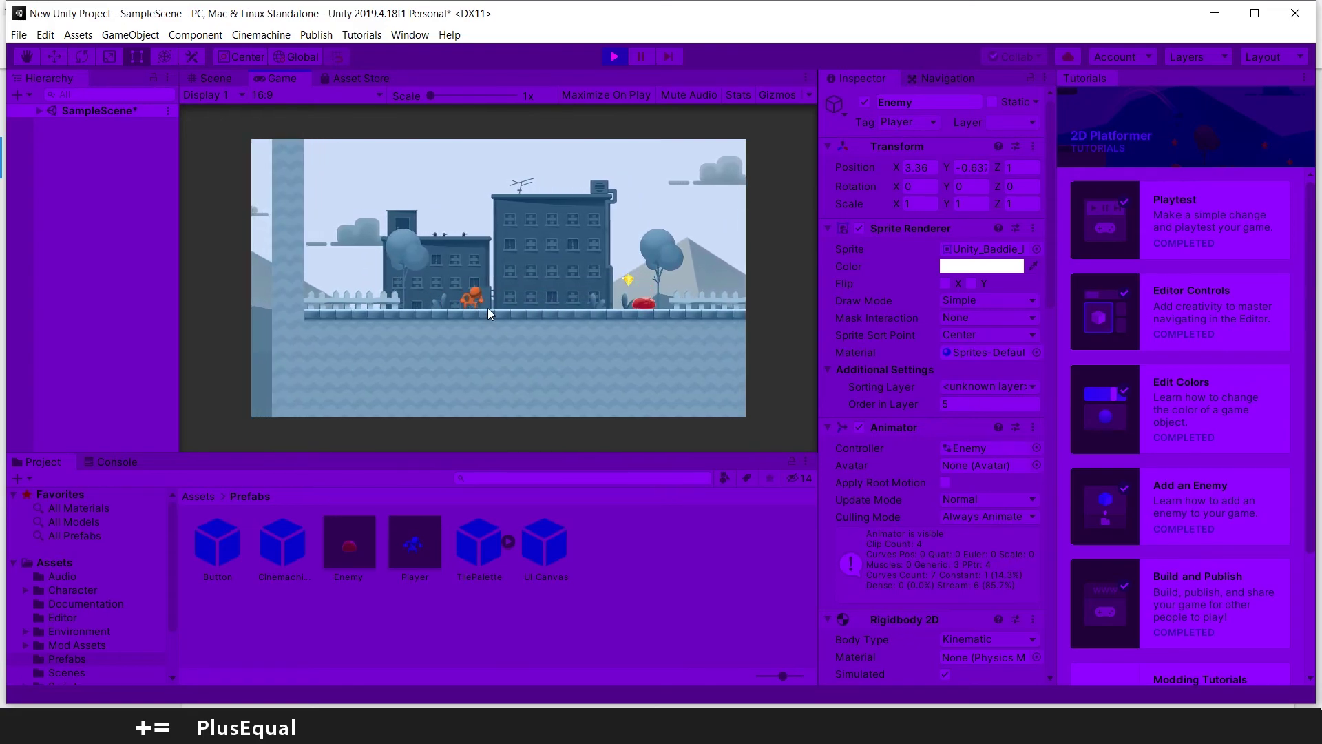
key("Right")
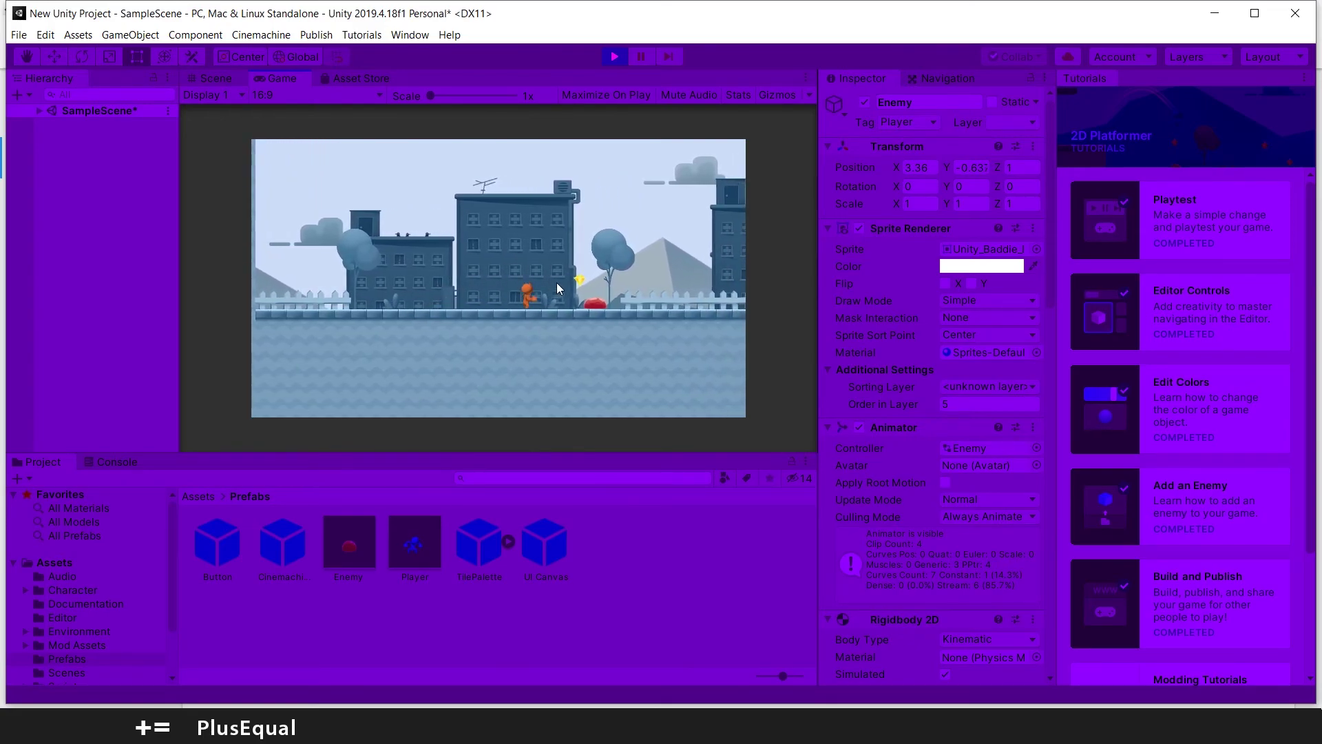
key("space")
key("Right")
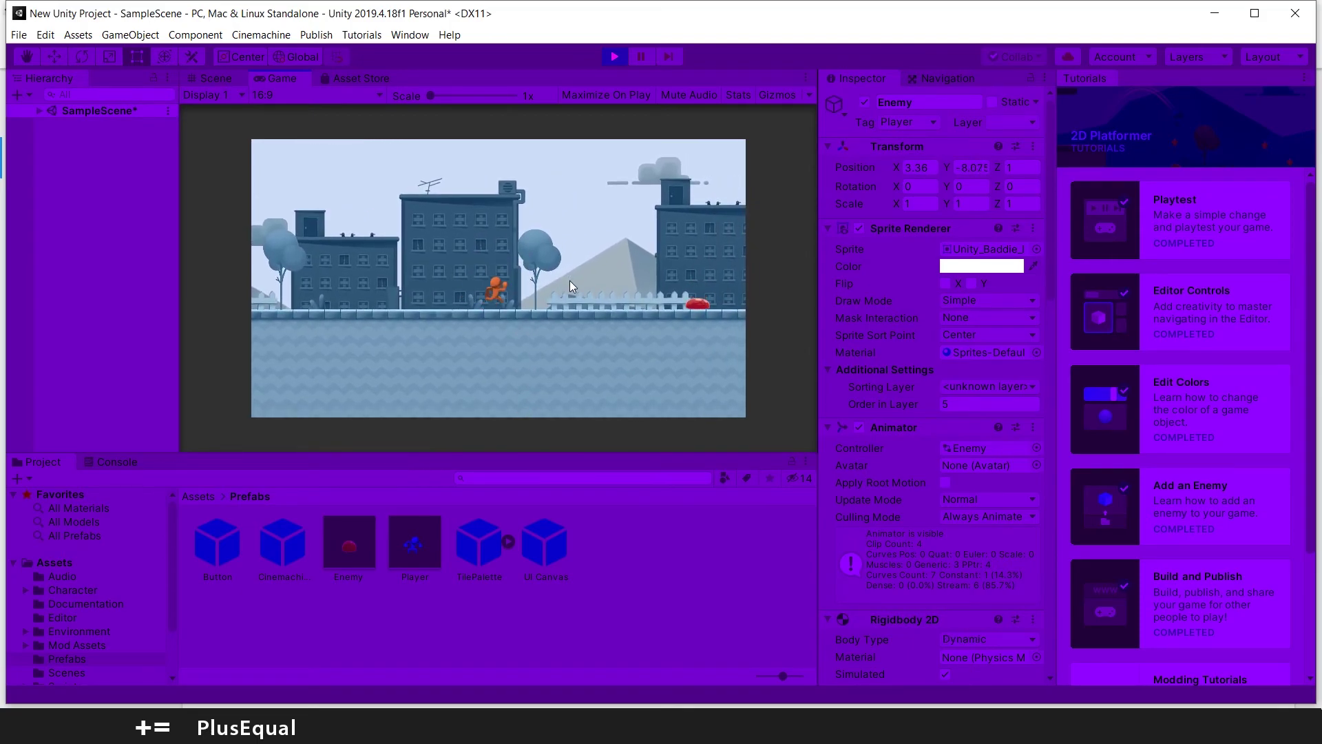
key("space")
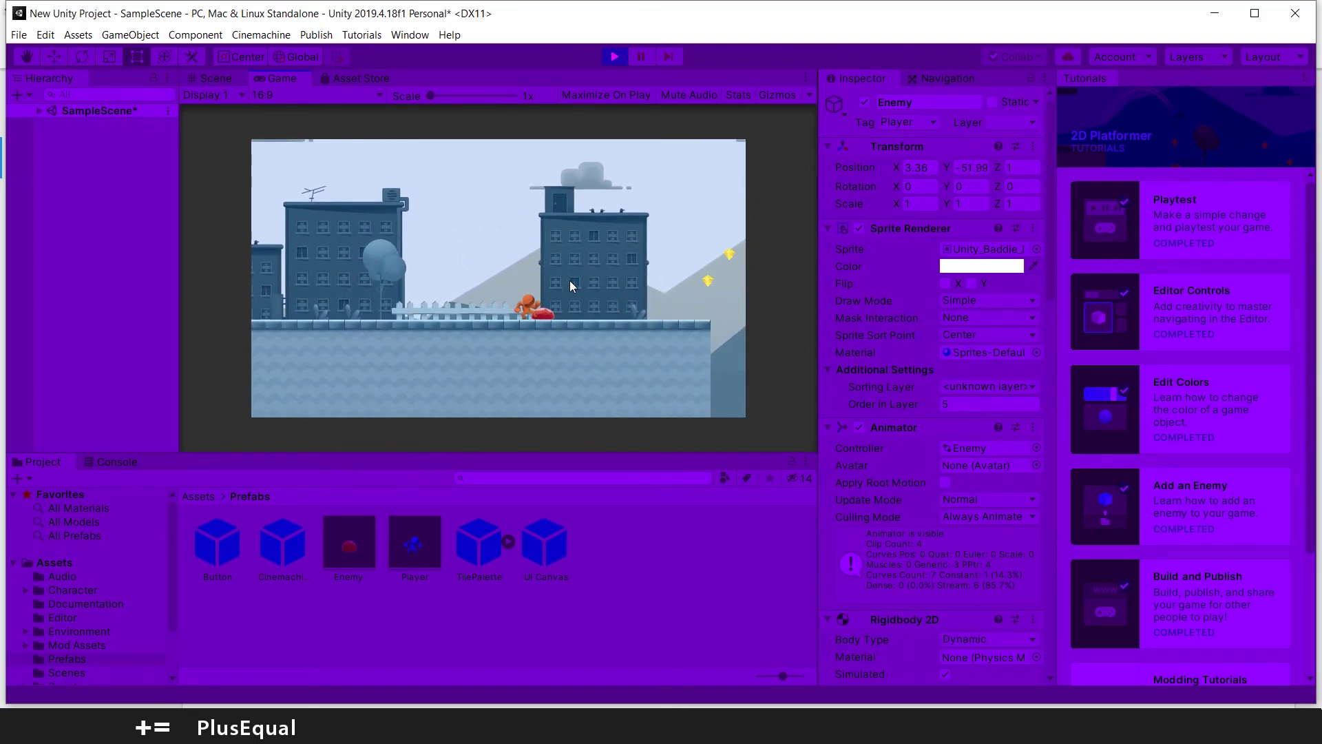
key("ctrl+p")
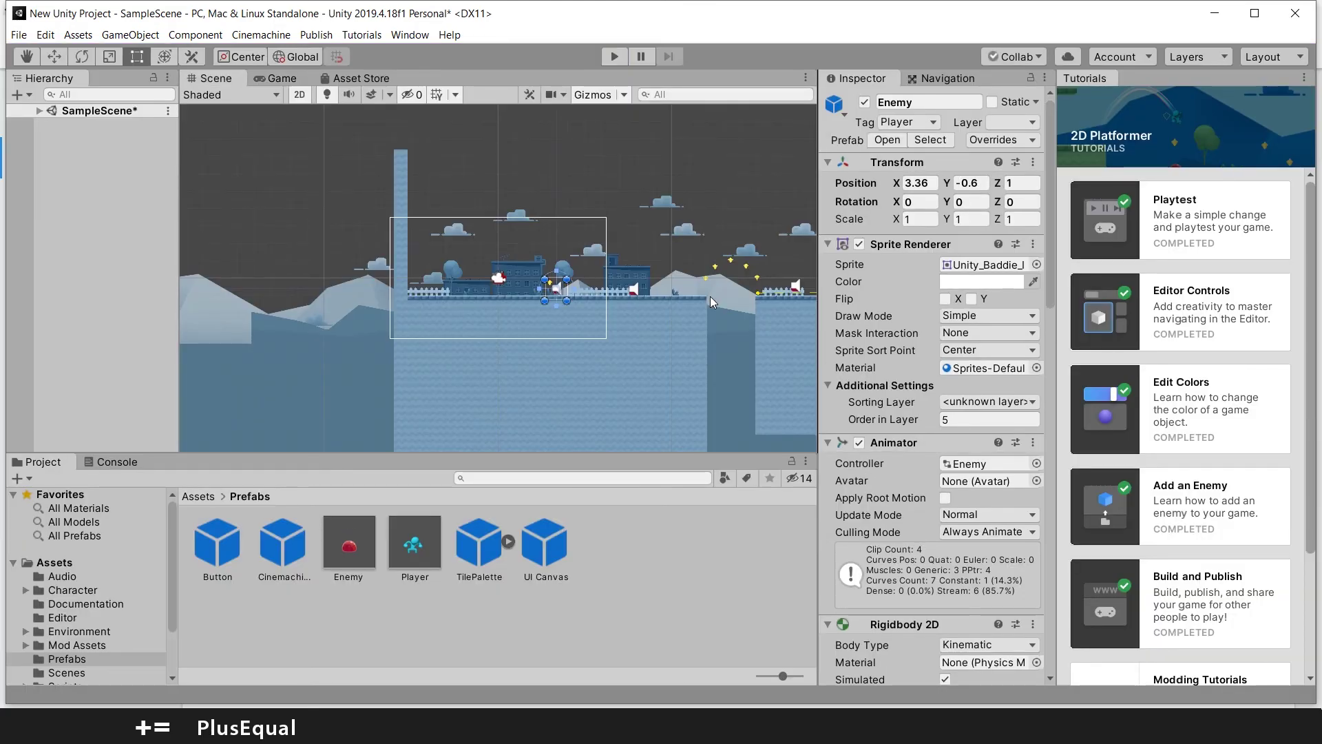
Step: Maximize the editor window and clear the Enemy selection in the Project window
scroll(1175, 528, "down", 3)
scroll(1176, 529, "up", 3)
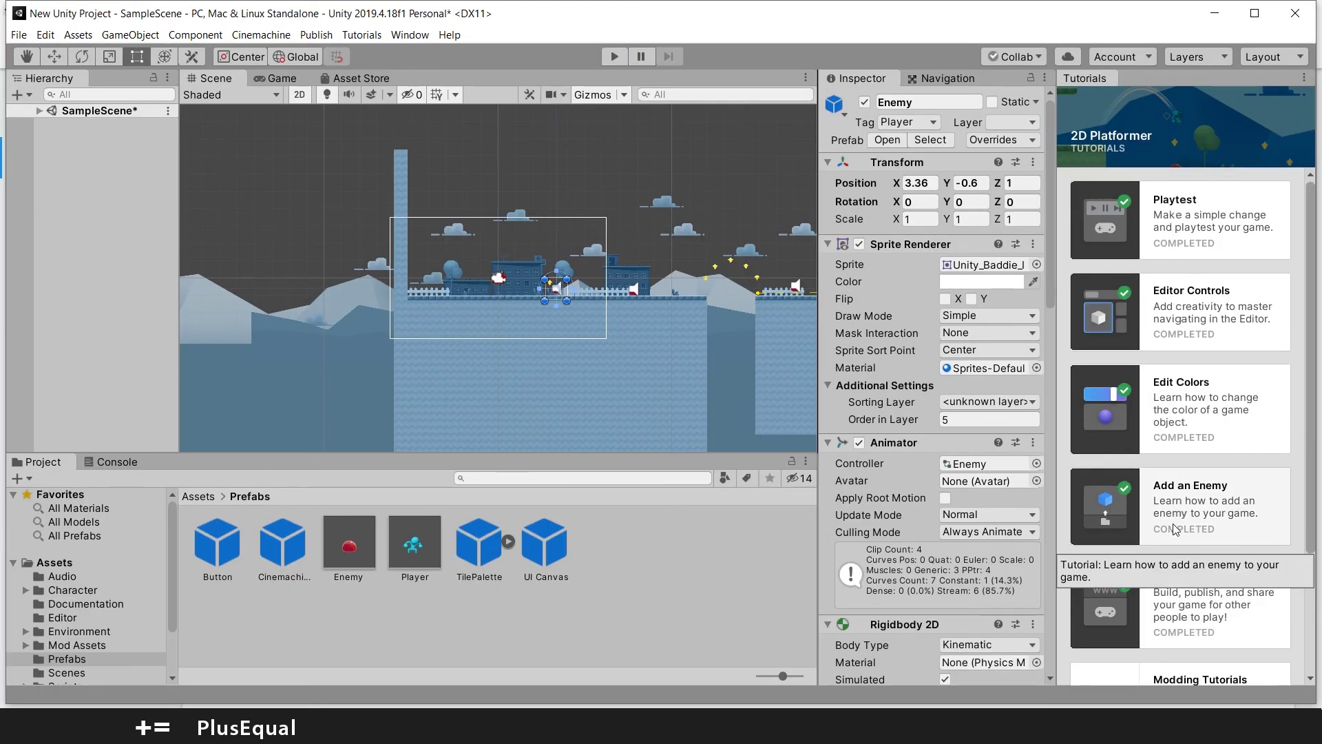
left_click(1254, 13)
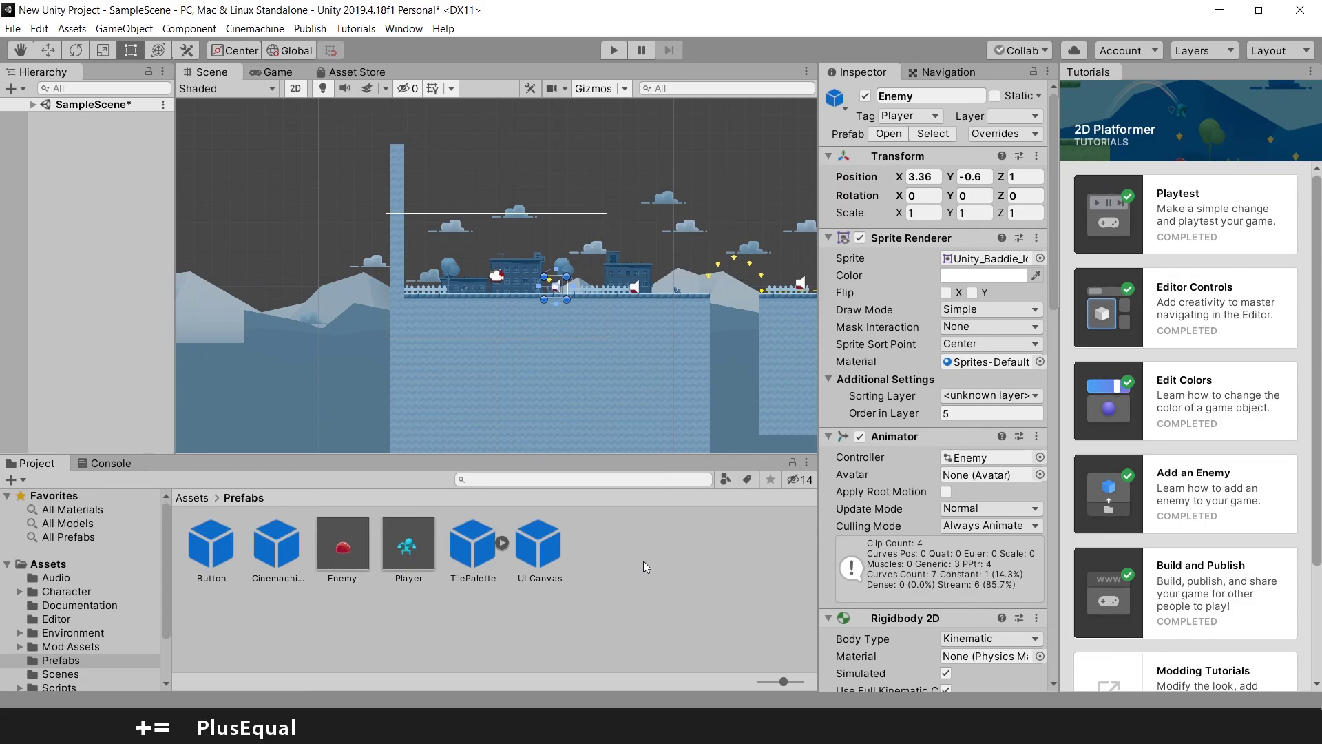
left_click(698, 571)
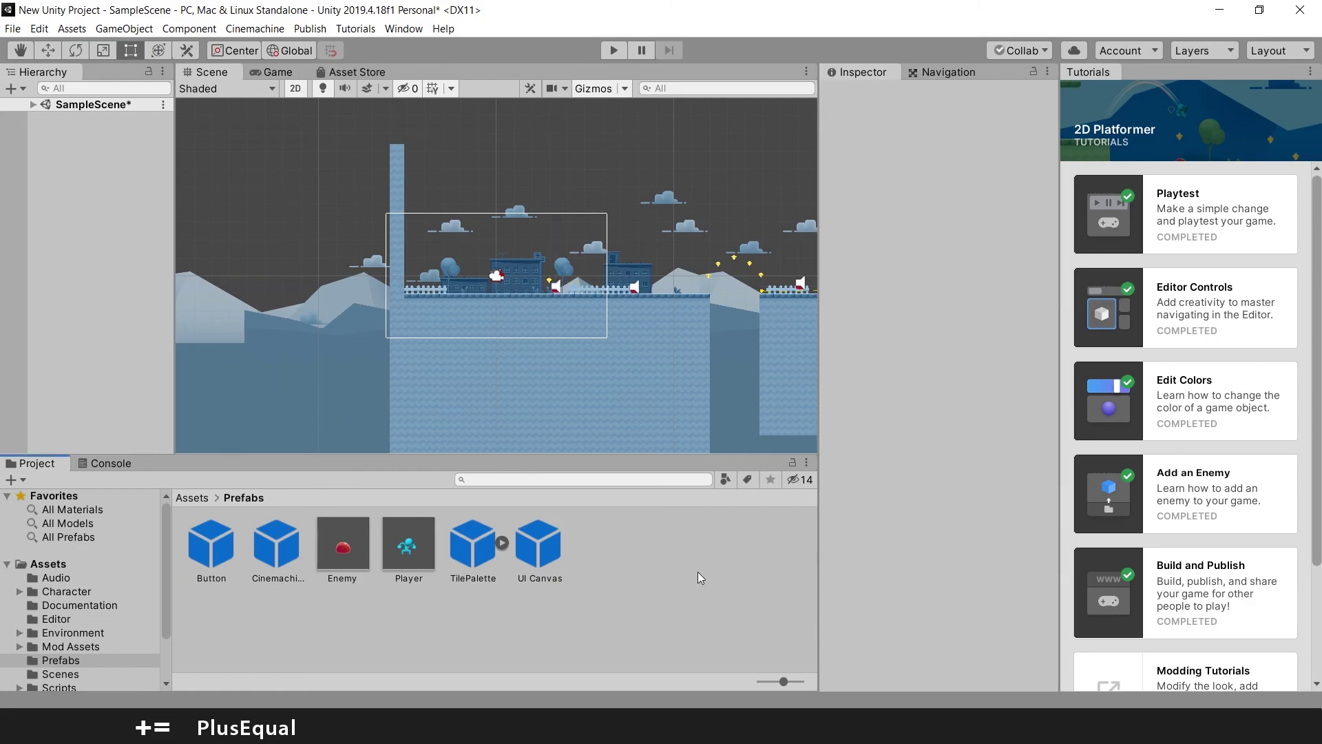